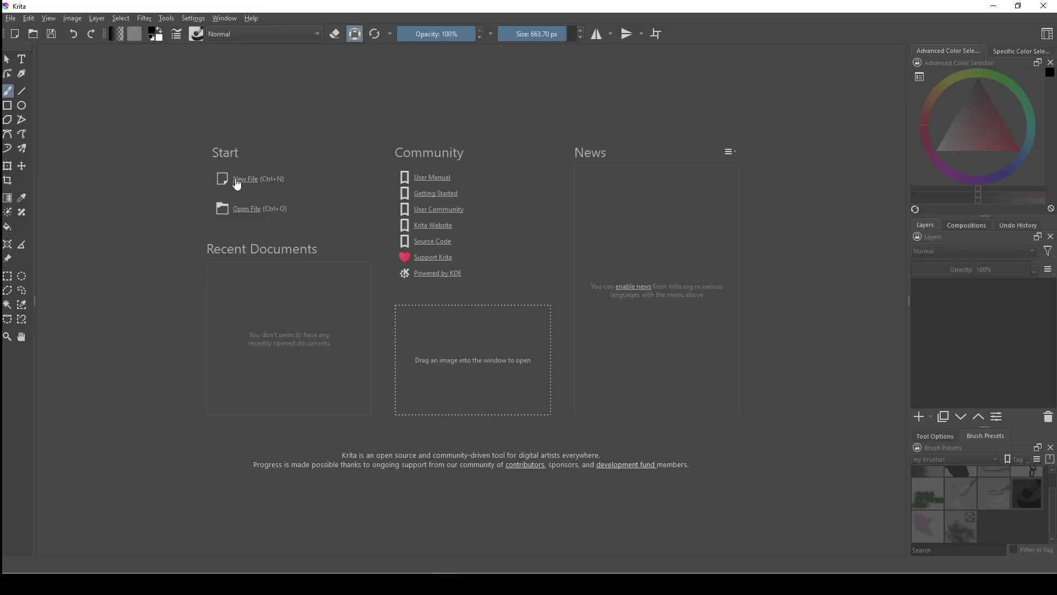
# Step: Create a new 1000 × 1000 px, 150 ppi RGB document with default settings
pyautogui.click(241, 181)
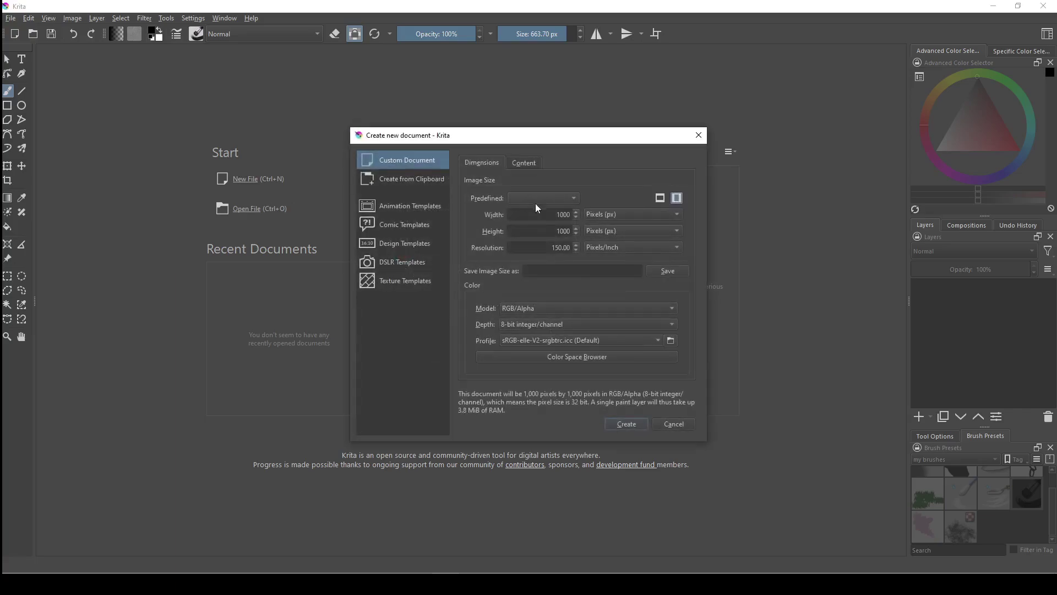
pyautogui.moveTo(530, 218); pyautogui.dragTo(573, 215)
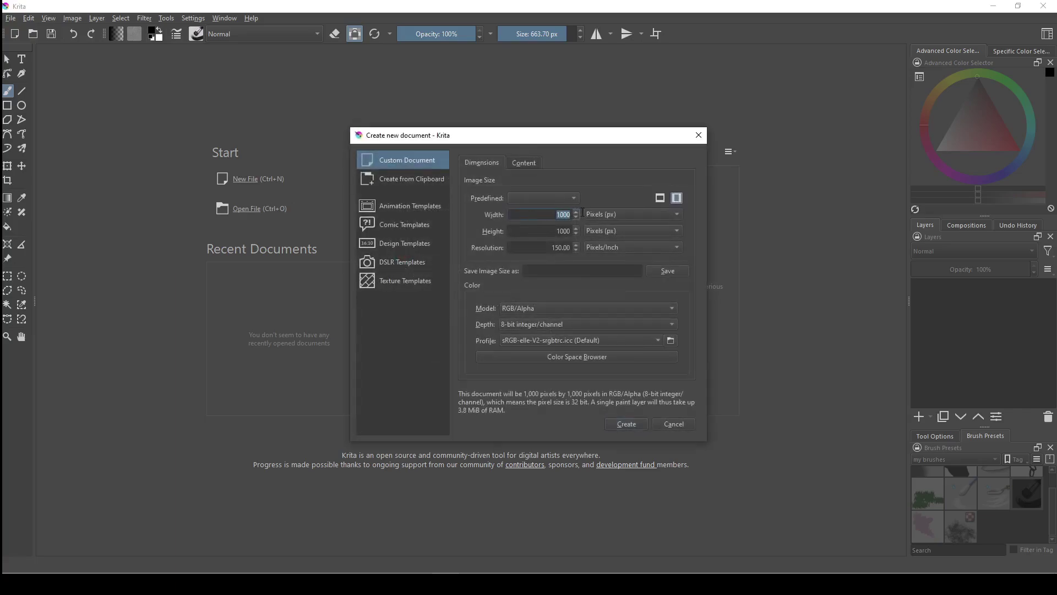
pyautogui.click(557, 231)
pyautogui.doubleClick(559, 231)
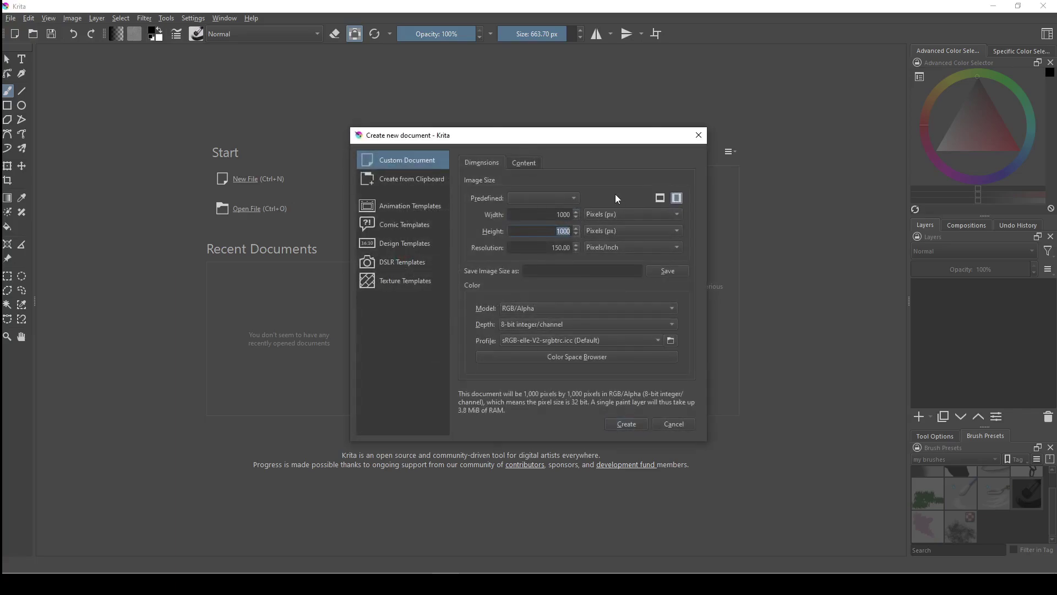
pyautogui.press('End')
pyautogui.click(623, 427)
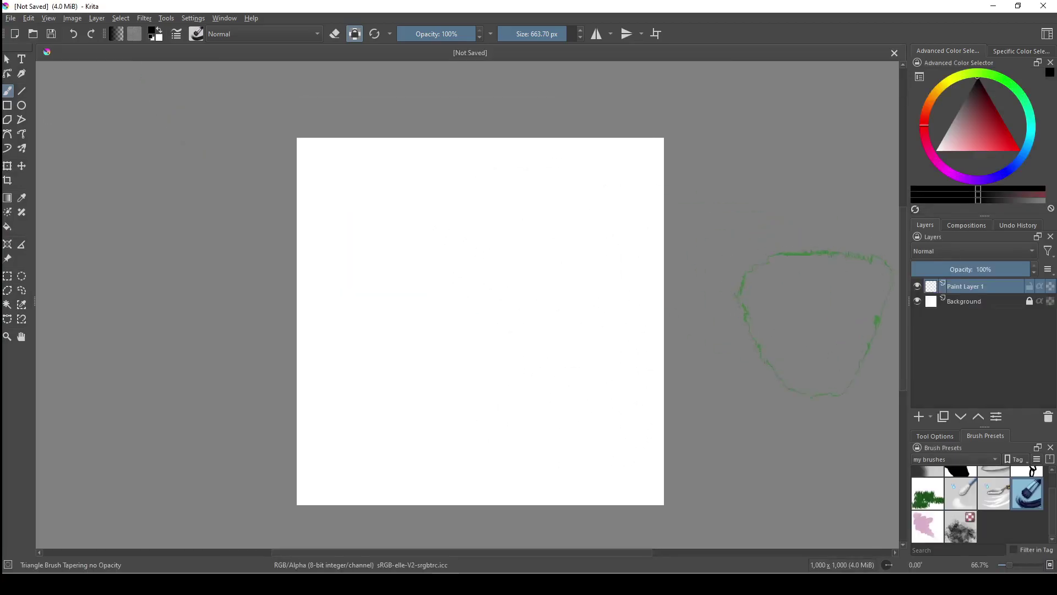
# Step: Hide the Background layer and remove Paint Layer 1
pyautogui.click(918, 301)
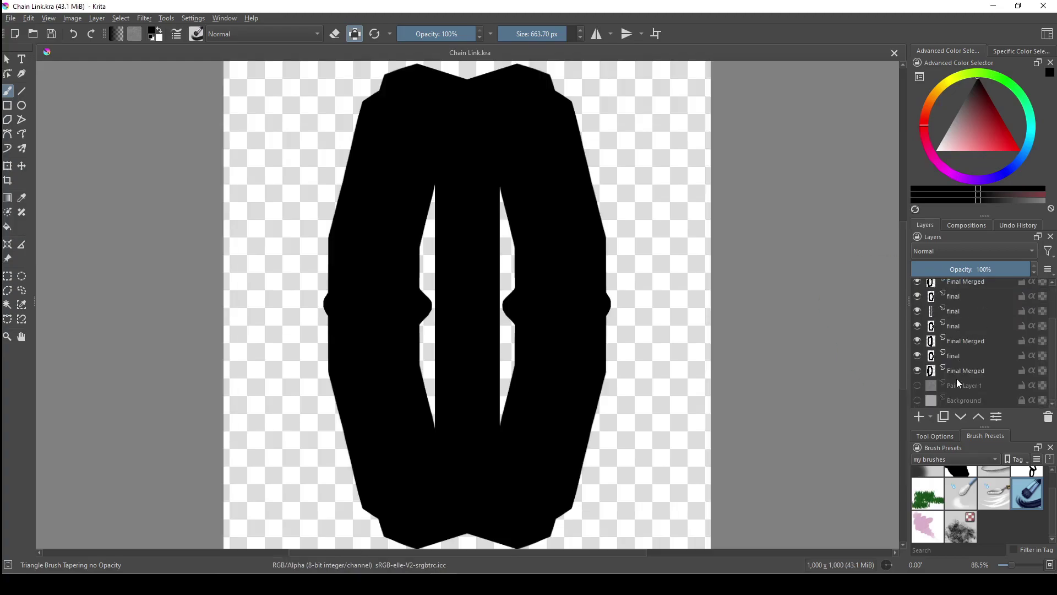
pyautogui.click(958, 389)
pyautogui.rightClick(960, 389)
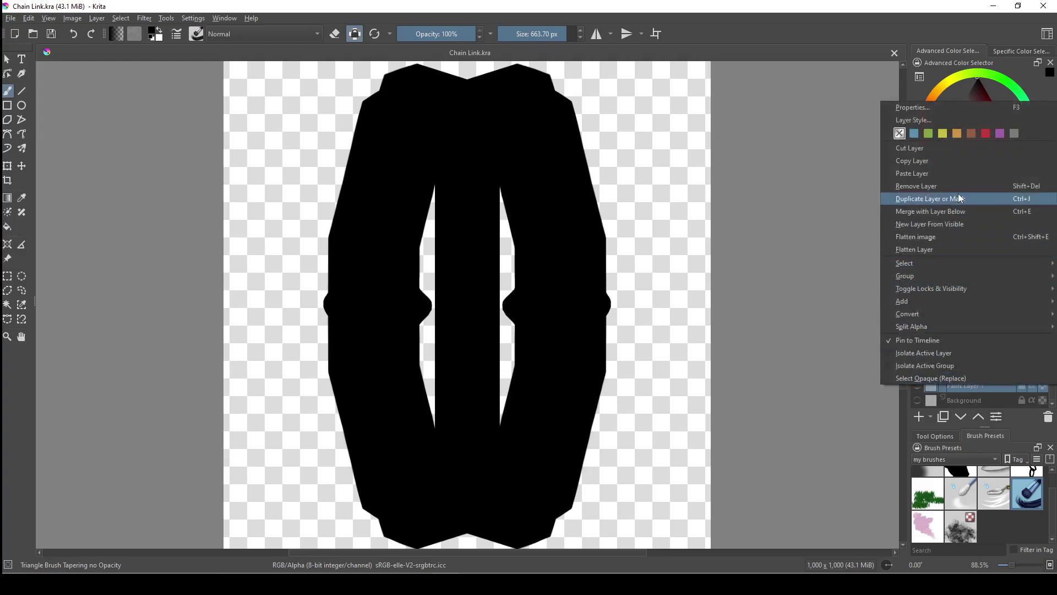
pyautogui.click(936, 359)
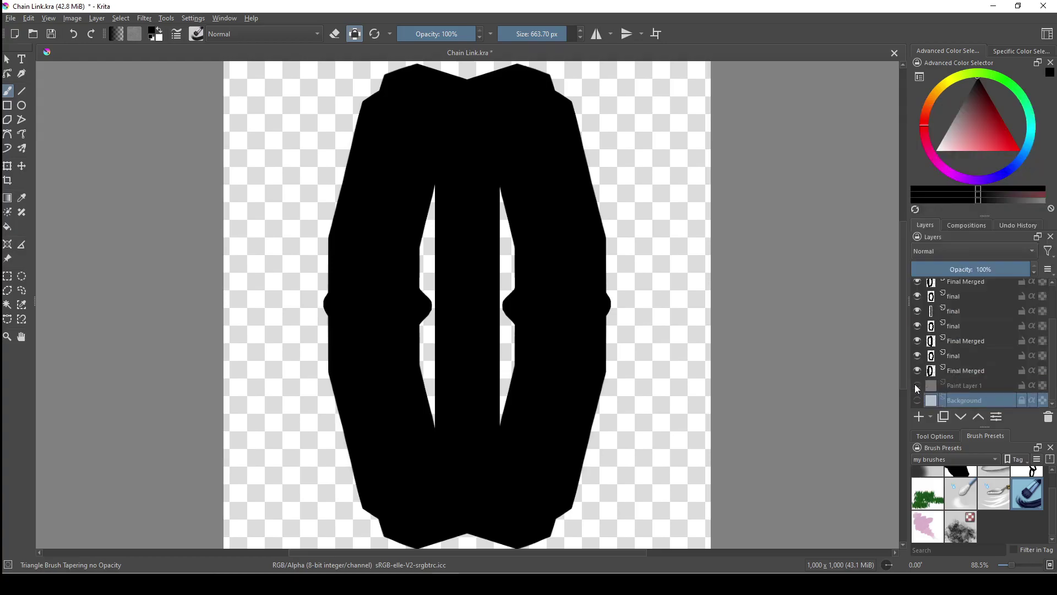
pyautogui.rightClick(956, 385)
pyautogui.click(968, 185)
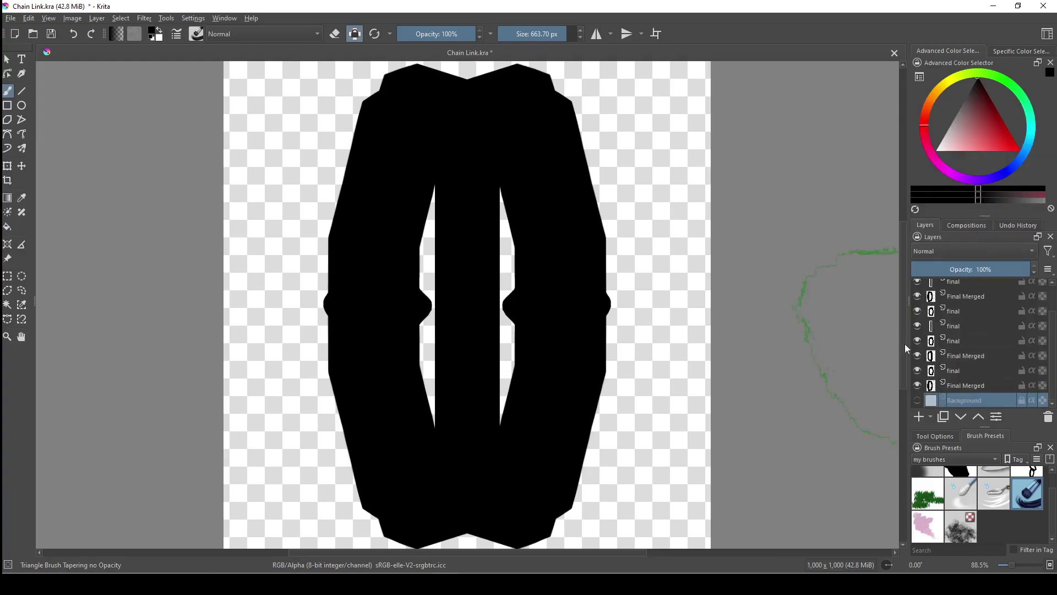
# Step: Toggle the final and Final Merged layers' visibility to compare the chain-link shapes
pyautogui.scroll(3, 935, 330)
pyautogui.moveTo(918, 287); pyautogui.dragTo(915, 366)
pyautogui.moveTo(920, 313); pyautogui.dragTo(918, 400)
pyautogui.scroll(5, 936, 385)
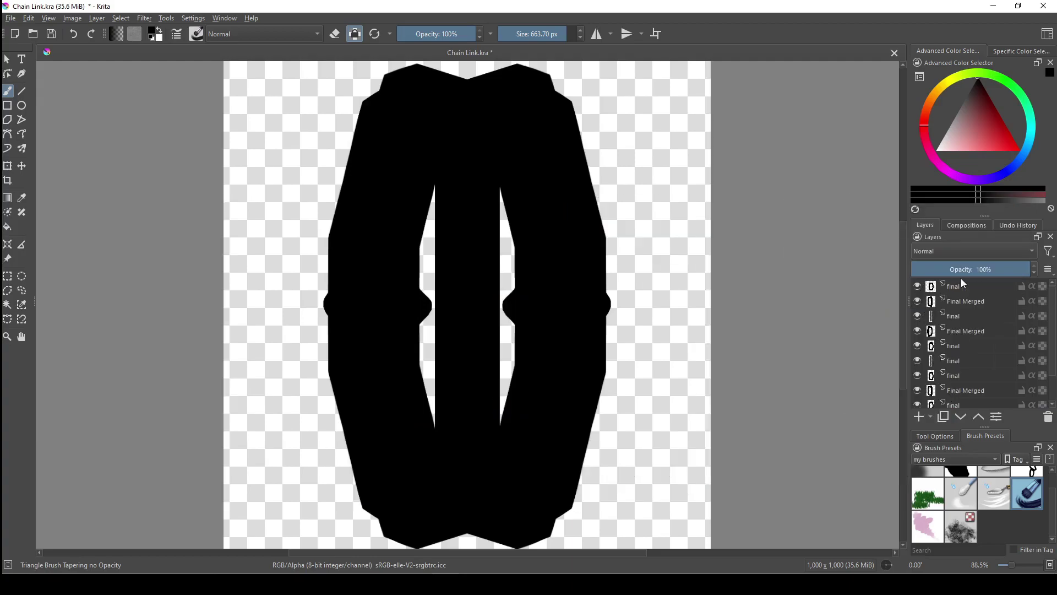
# Step: Turn off Preserve Alpha and reduce the brush size from 663.70 px to 60.57 px
pyautogui.click(355, 33)
pyautogui.scroll(-1, 444, 187)
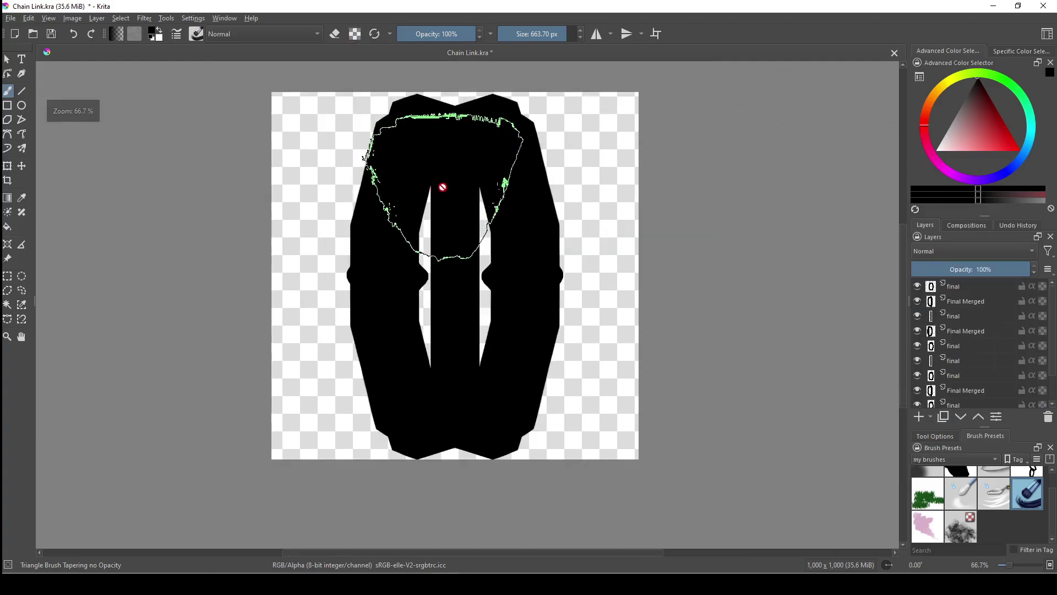
pyautogui.moveTo(443, 187); pyautogui.dragTo(469, 224)
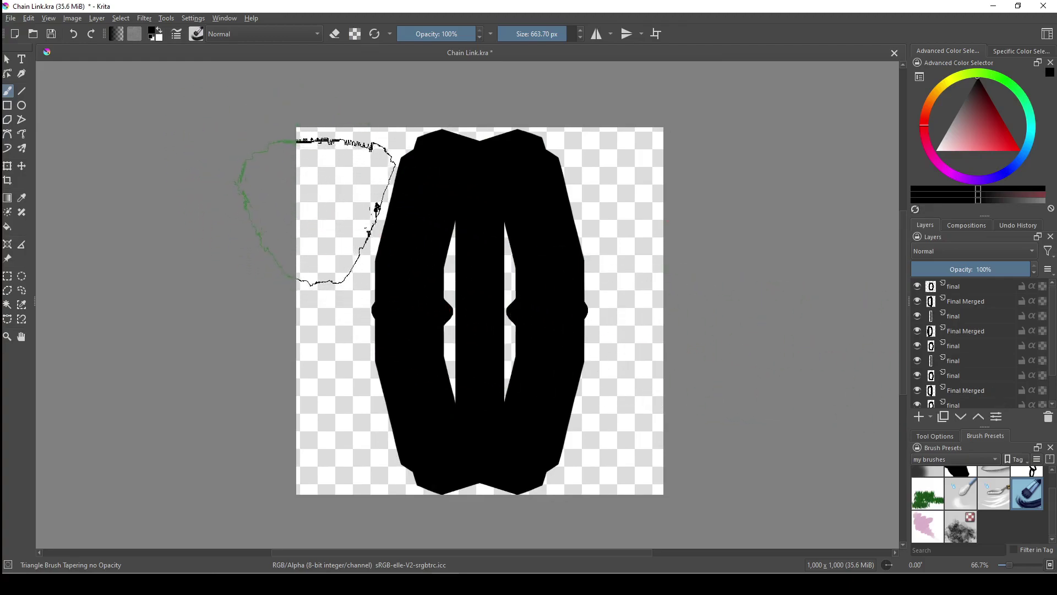
pyautogui.moveTo(316, 211); pyautogui.dragTo(318, 208)
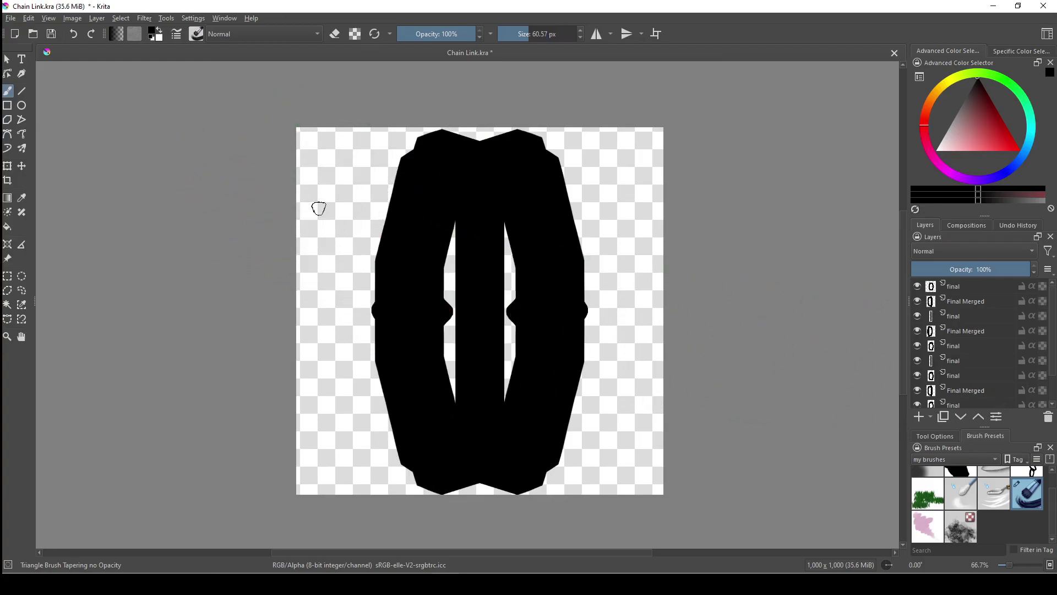
pyautogui.click(177, 35)
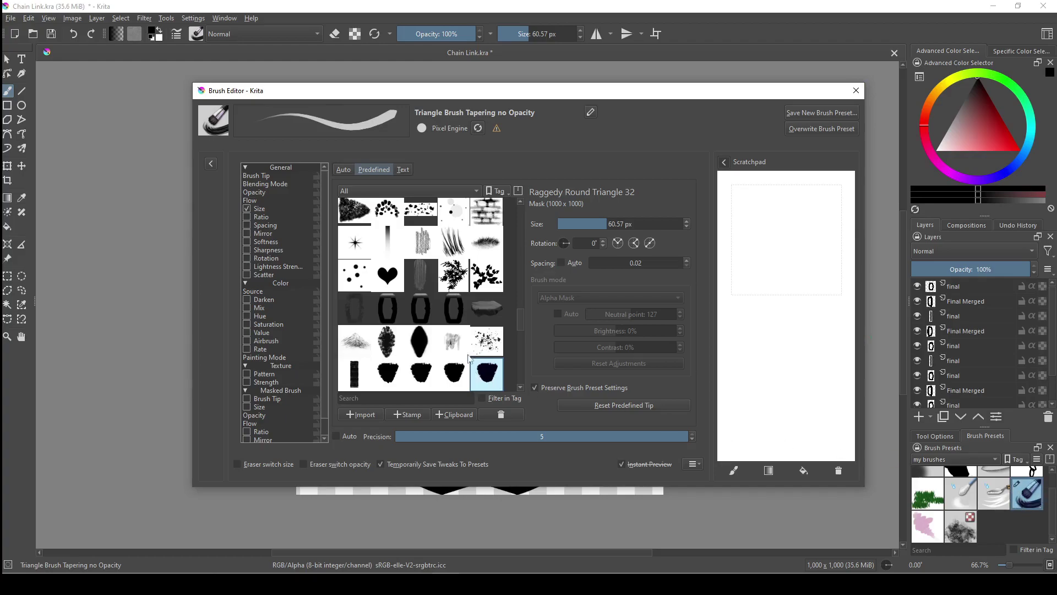
pyautogui.click(1027, 500)
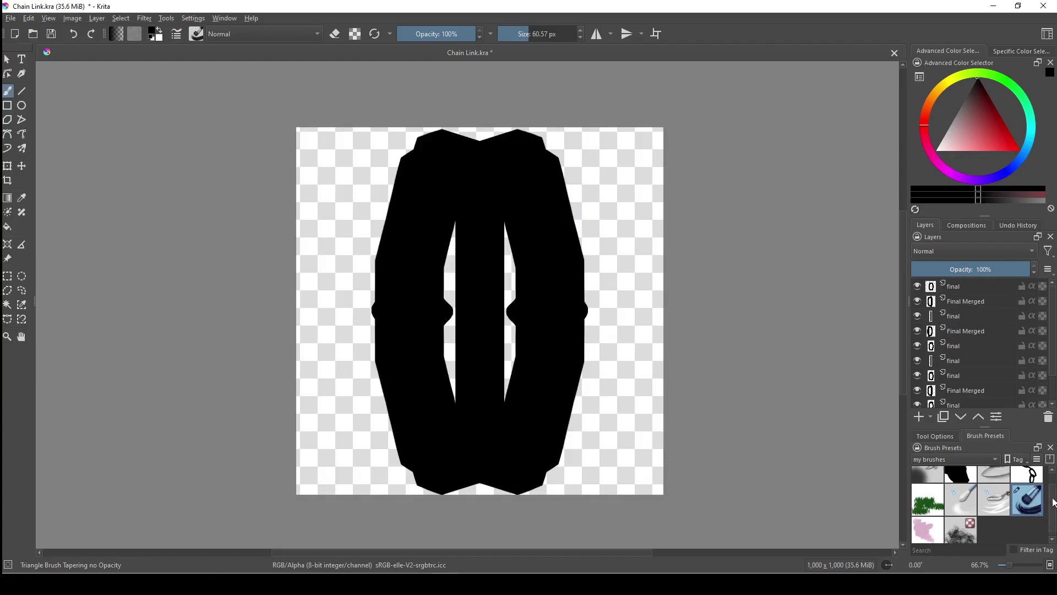
# Step: Select the Chain Brush 4.0 preset on the top final layer, then undo a test stroke
pyautogui.scroll(1, 1052, 501)
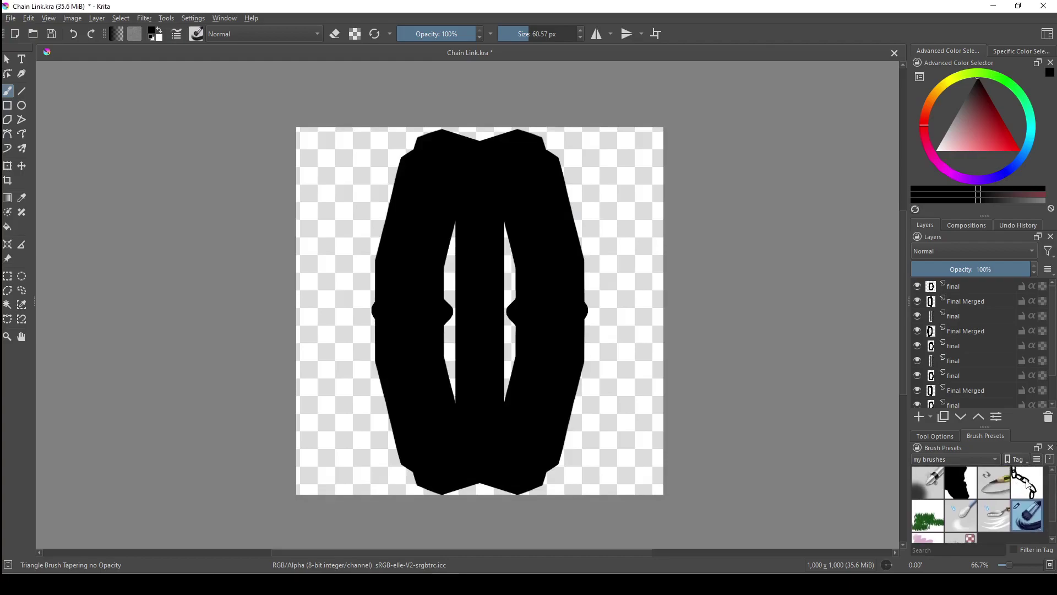
pyautogui.click(1028, 485)
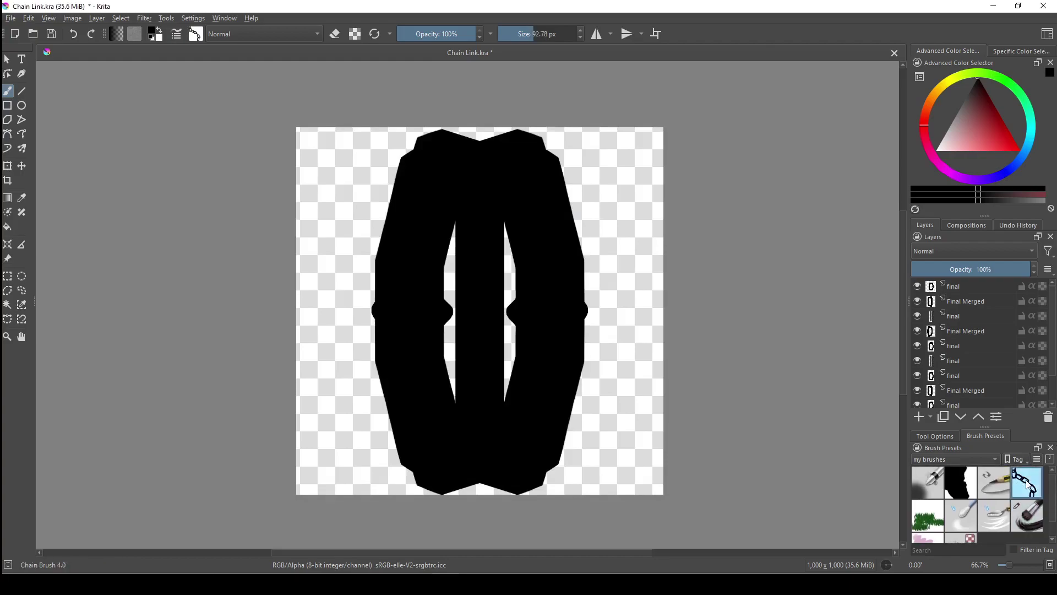
pyautogui.click(969, 286)
pyautogui.moveTo(602, 225); pyautogui.dragTo(619, 416)
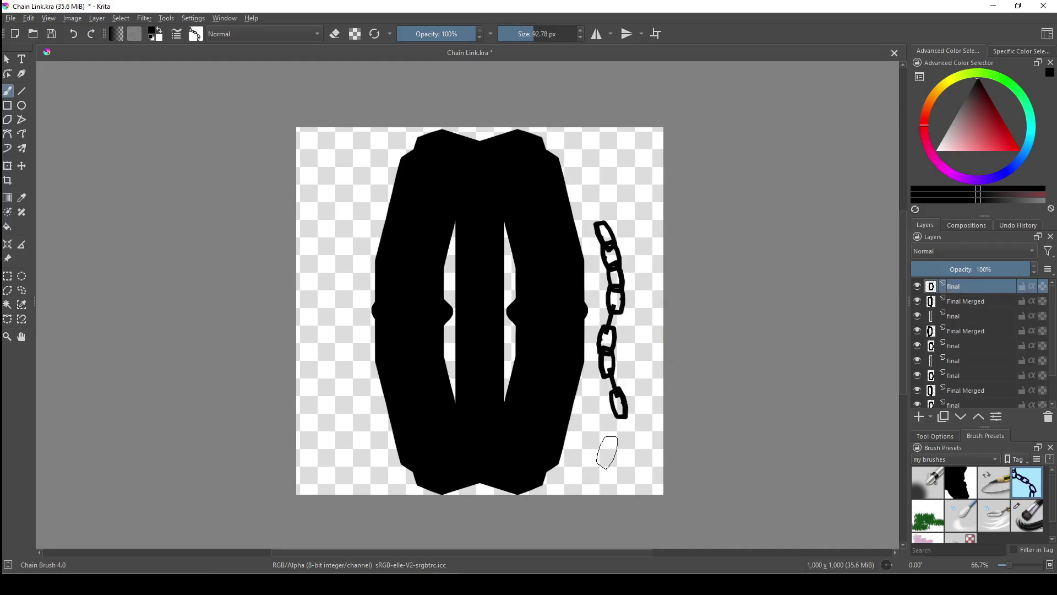
pyautogui.hotkey('ctrl', 'z')
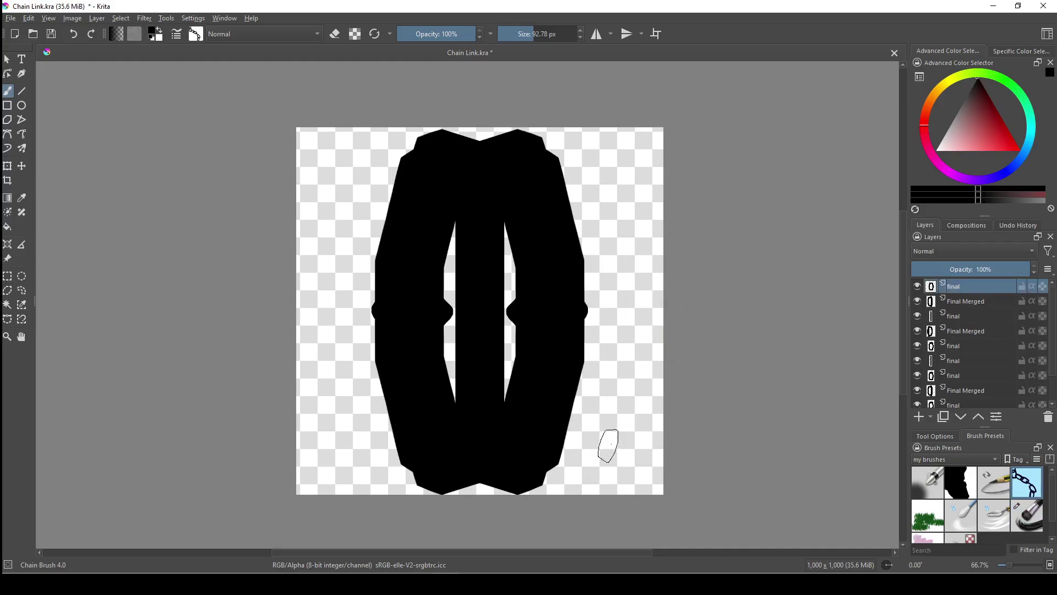
# Step: Open Chain Brush 4.0's settings and start a new Stamp tip with Animated style
pyautogui.click(177, 35)
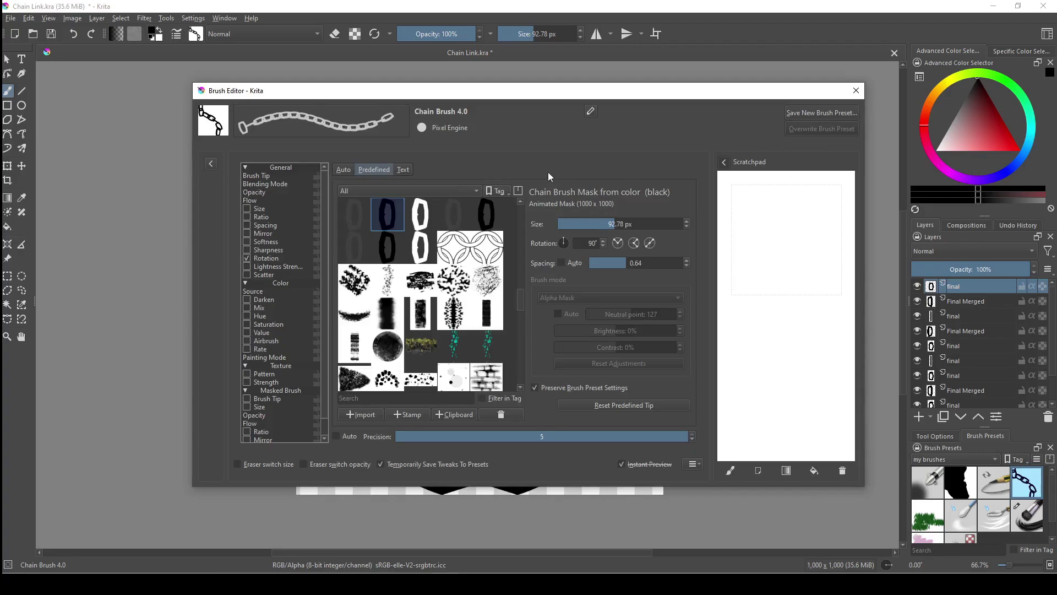
pyautogui.click(407, 414)
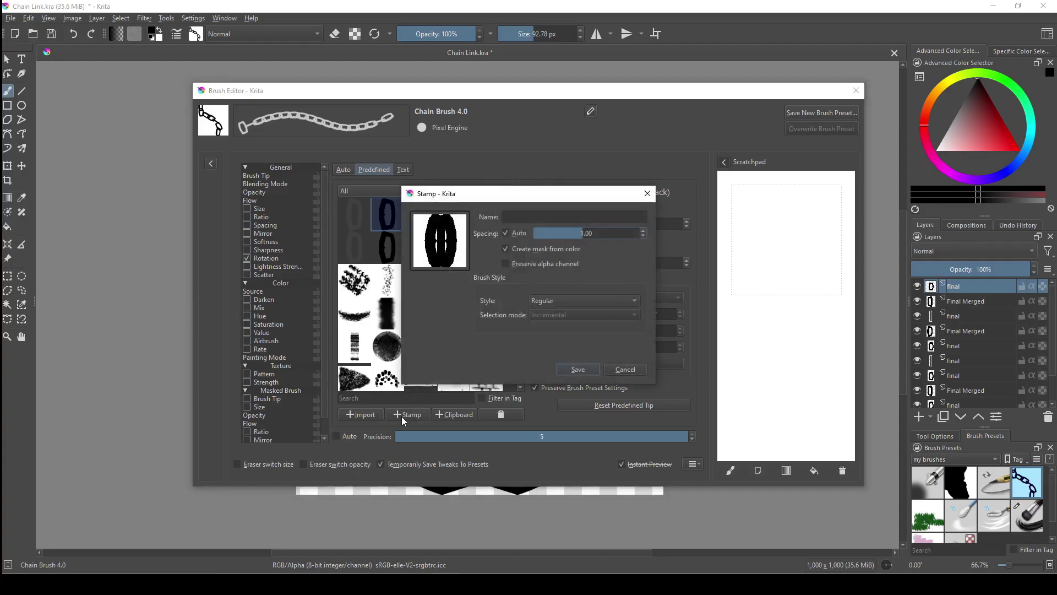
pyautogui.click(647, 193)
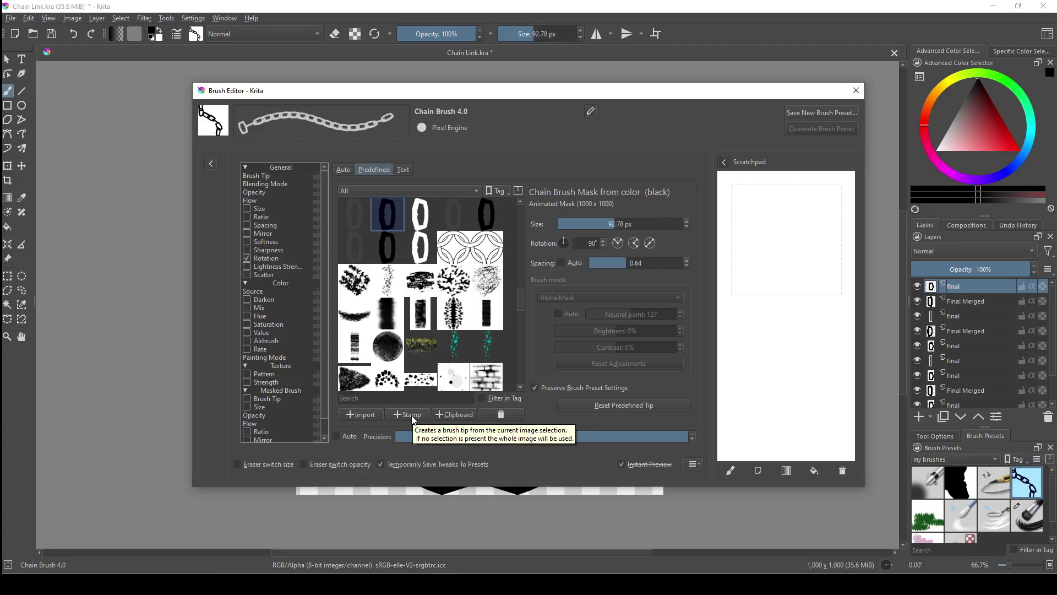
pyautogui.click(410, 416)
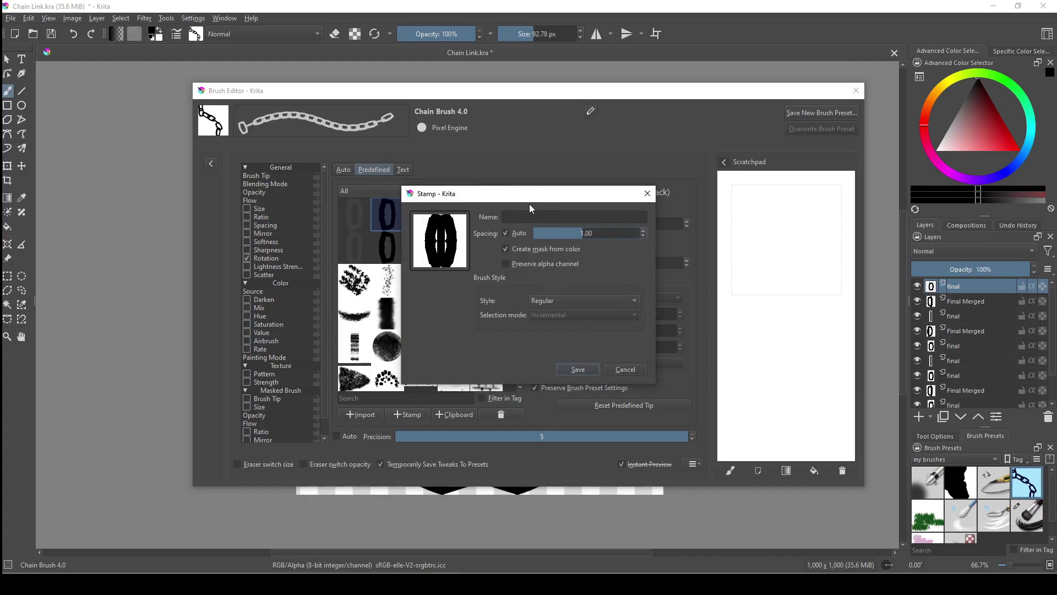
pyautogui.click(541, 217)
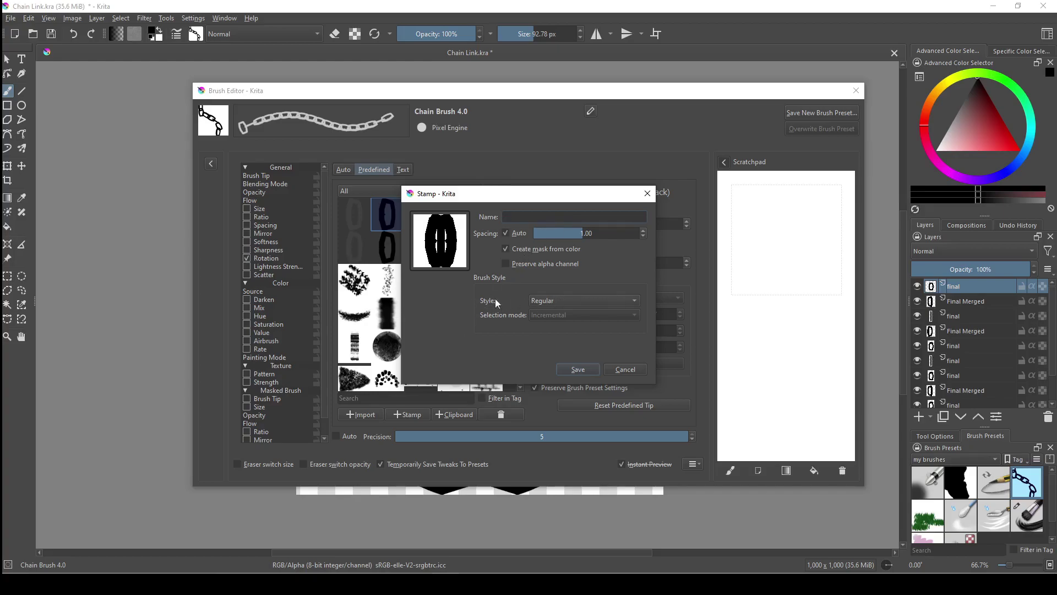
pyautogui.click(547, 303)
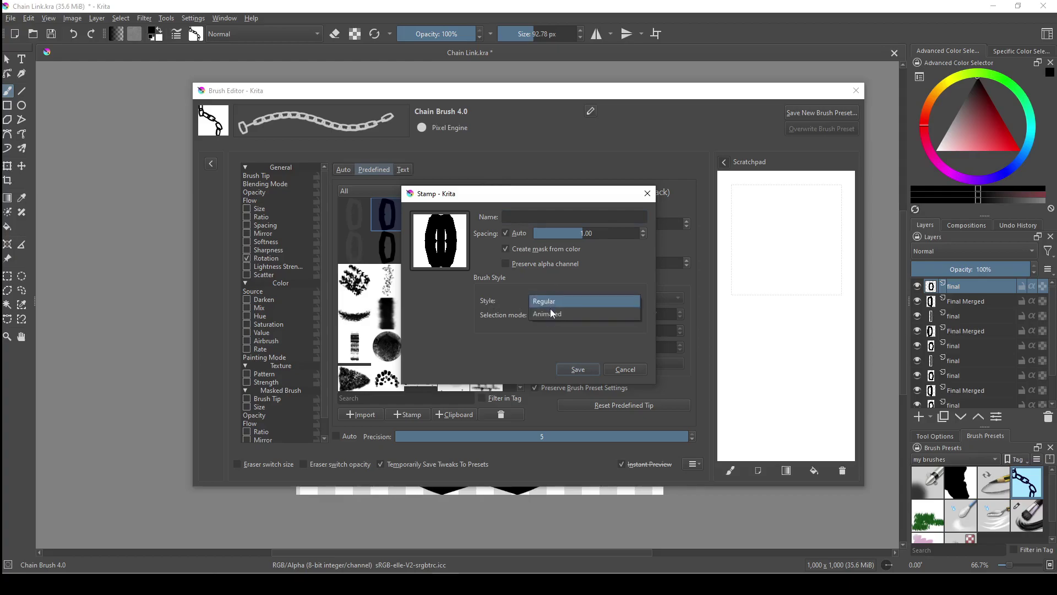
pyautogui.click(554, 315)
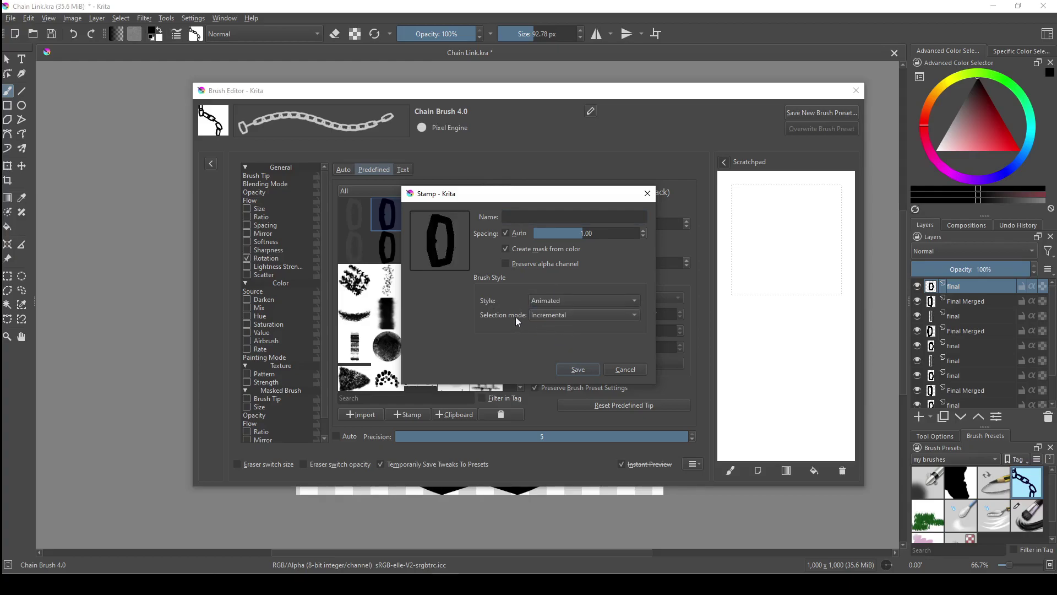
# Step: Show the Selection mode options: Constant, Random, Incremental, Pressure and Angular
pyautogui.click(592, 312)
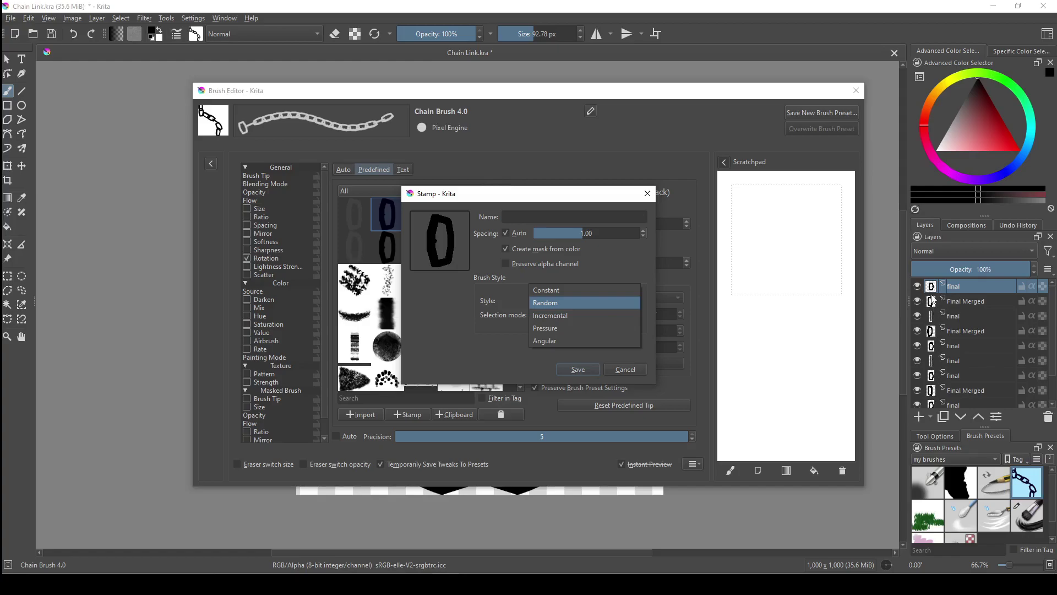
# Step: Save the incremental animated chain-link tip and test it with strokes on the Scratchpad
pyautogui.click(550, 315)
pyautogui.click(578, 369)
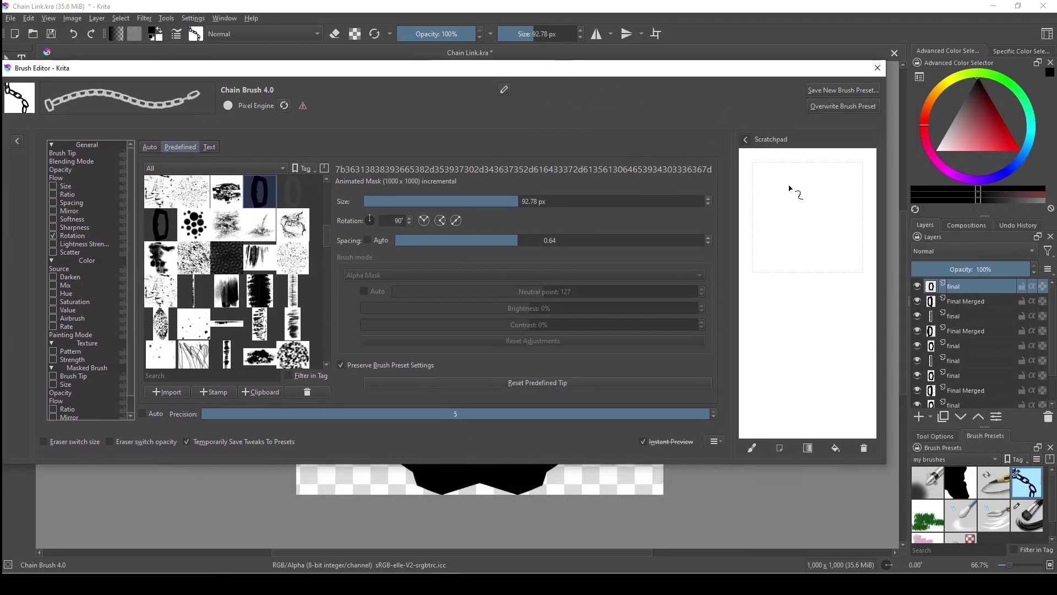
pyautogui.moveTo(777, 193); pyautogui.dragTo(779, 330)
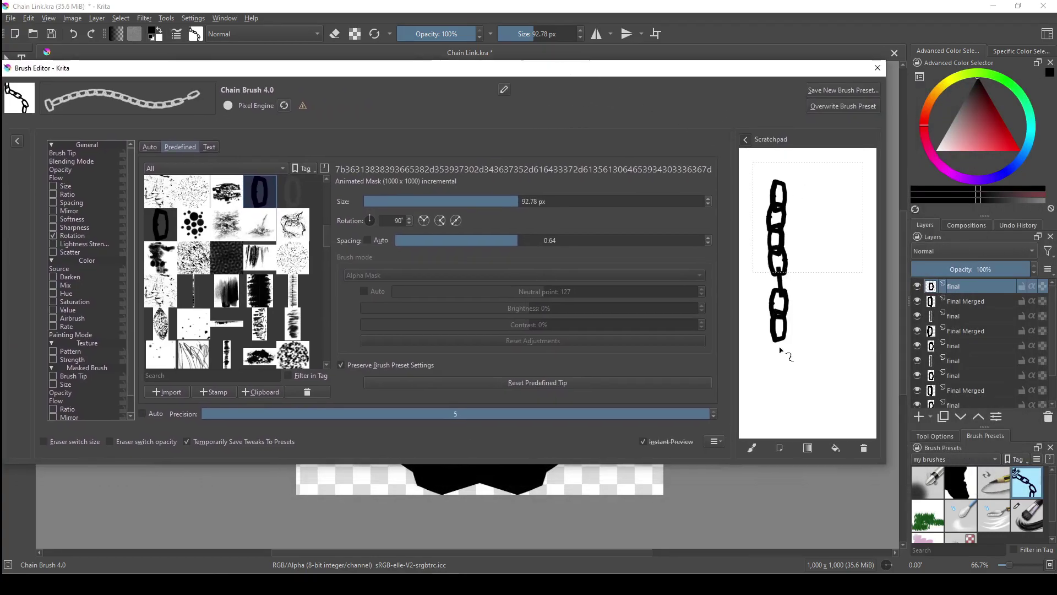
pyautogui.moveTo(808, 193); pyautogui.dragTo(808, 330)
pyautogui.moveTo(838, 177); pyautogui.dragTo(837, 324)
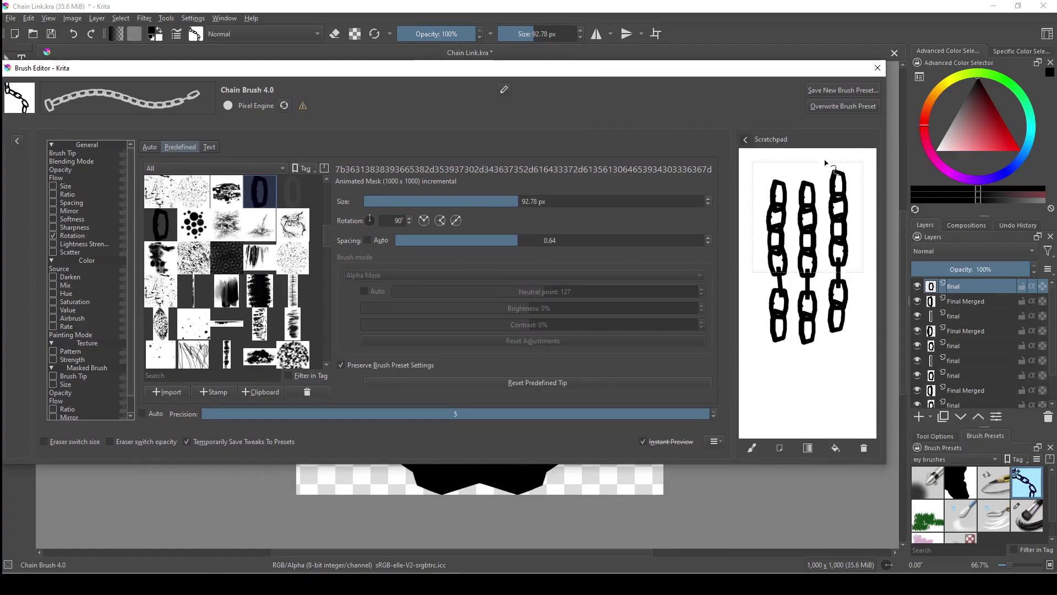
pyautogui.click(863, 448)
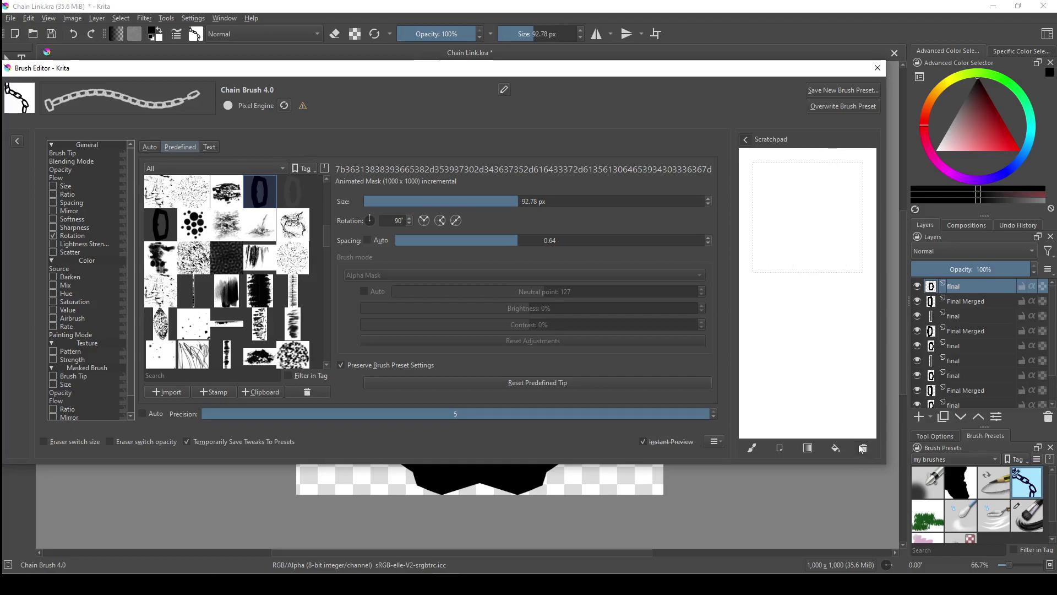
pyautogui.moveTo(776, 186)
pyautogui.mouseDown()
pyautogui.moveTo(788, 283)
pyautogui.moveTo(782, 394)
pyautogui.mouseUp()
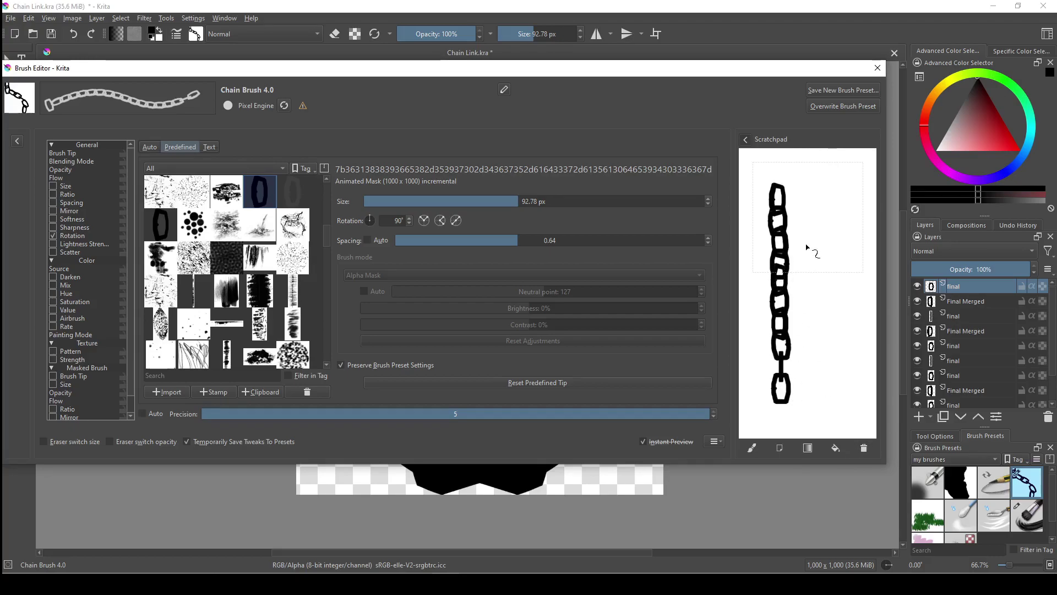
pyautogui.click(863, 447)
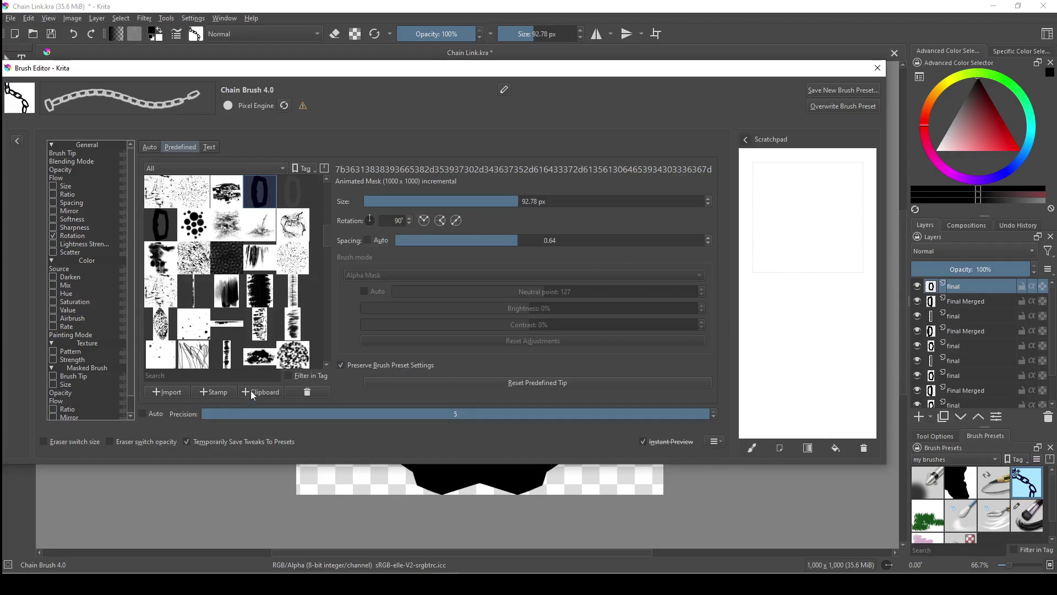
# Step: Stamp another tip with Incremental selection mode and spacing set to 0.64
pyautogui.click(213, 393)
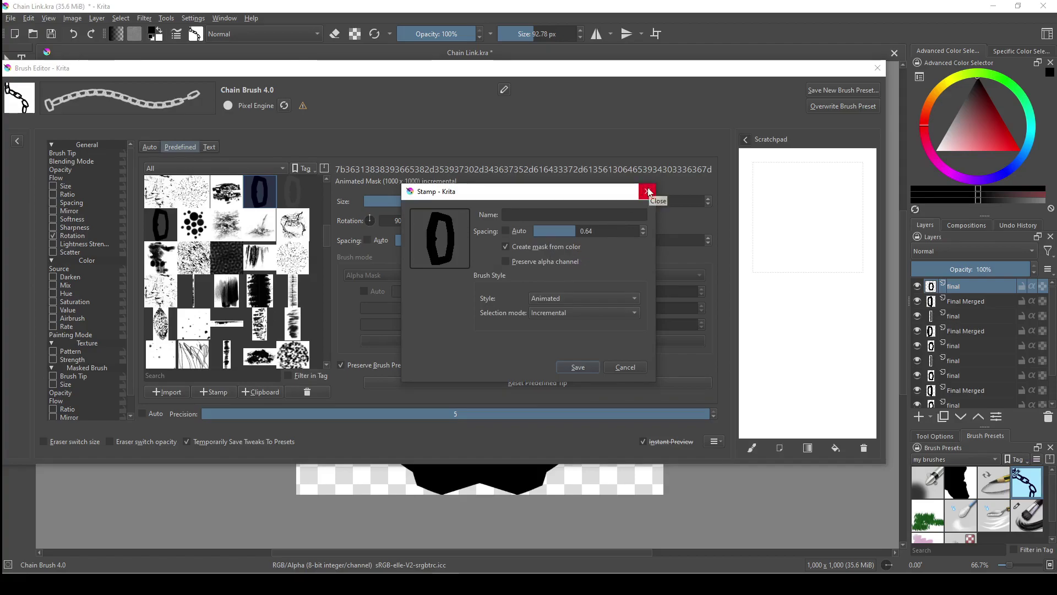
pyautogui.click(552, 313)
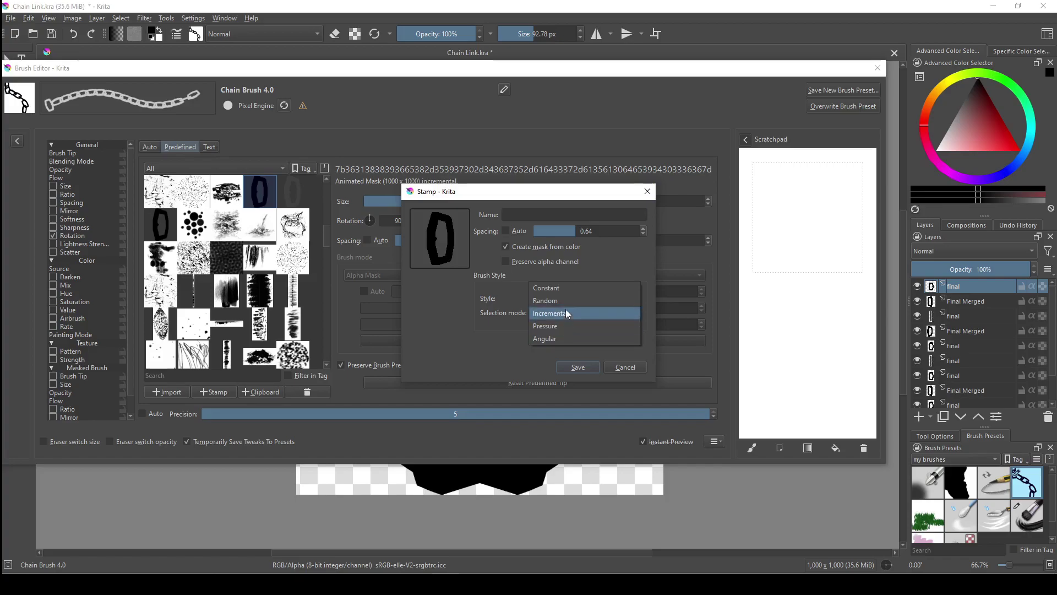
pyautogui.click(567, 310)
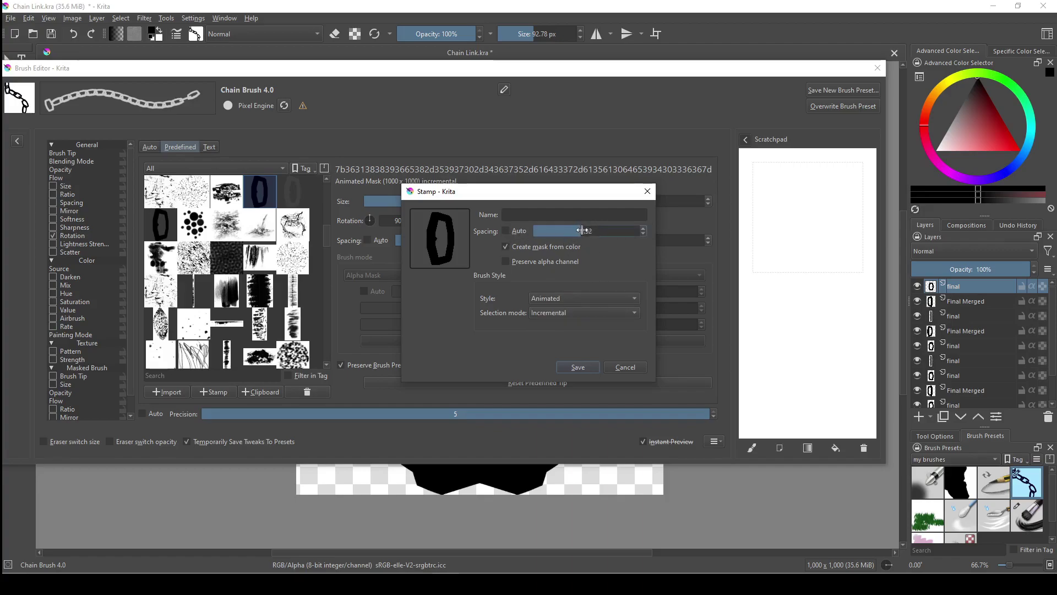
pyautogui.moveTo(579, 231); pyautogui.dragTo(577, 231)
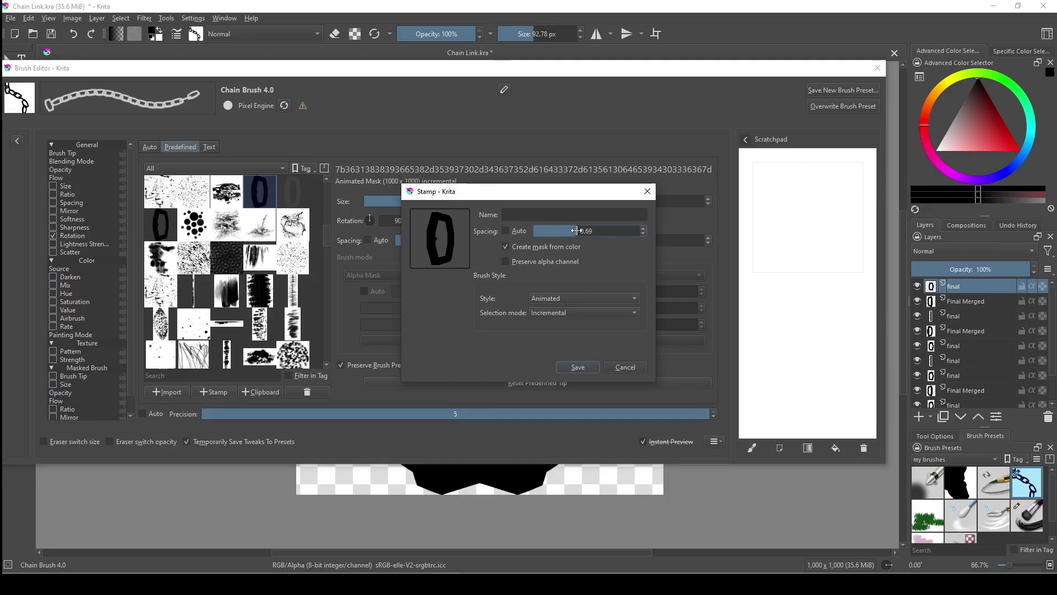
pyautogui.moveTo(575, 230); pyautogui.dragTo(573, 231)
pyautogui.click(642, 228)
pyautogui.click(642, 228)
pyautogui.click(642, 228)
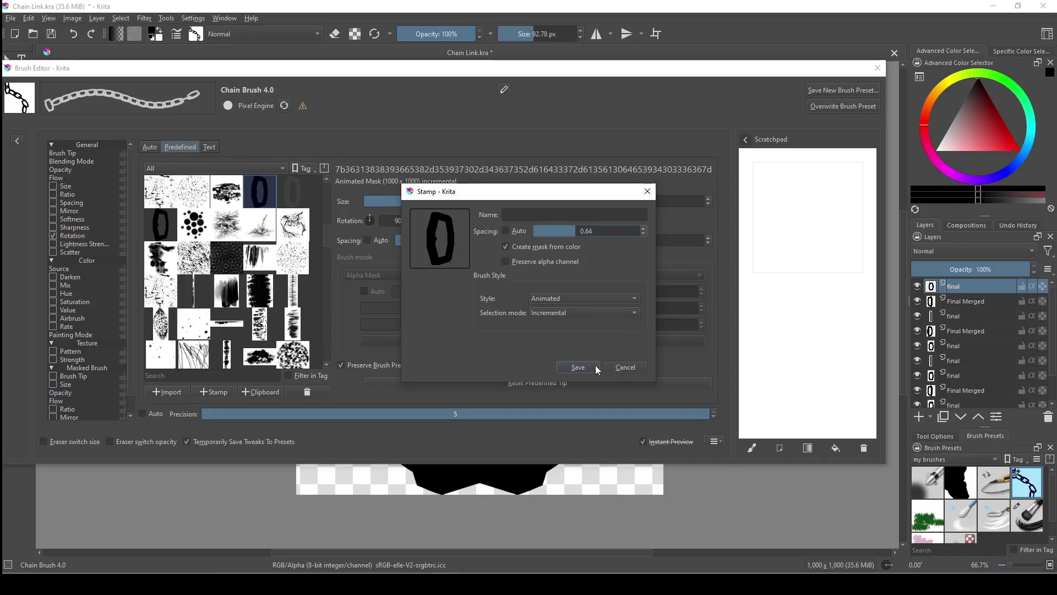
# Step: Save the animated chain-link tip and bring the Stamp dialog up again
pyautogui.click(576, 367)
pyautogui.moveTo(457, 71)
pyautogui.mouseDown()
pyautogui.moveTo(552, 52)
pyautogui.moveTo(515, 67)
pyautogui.mouseUp()
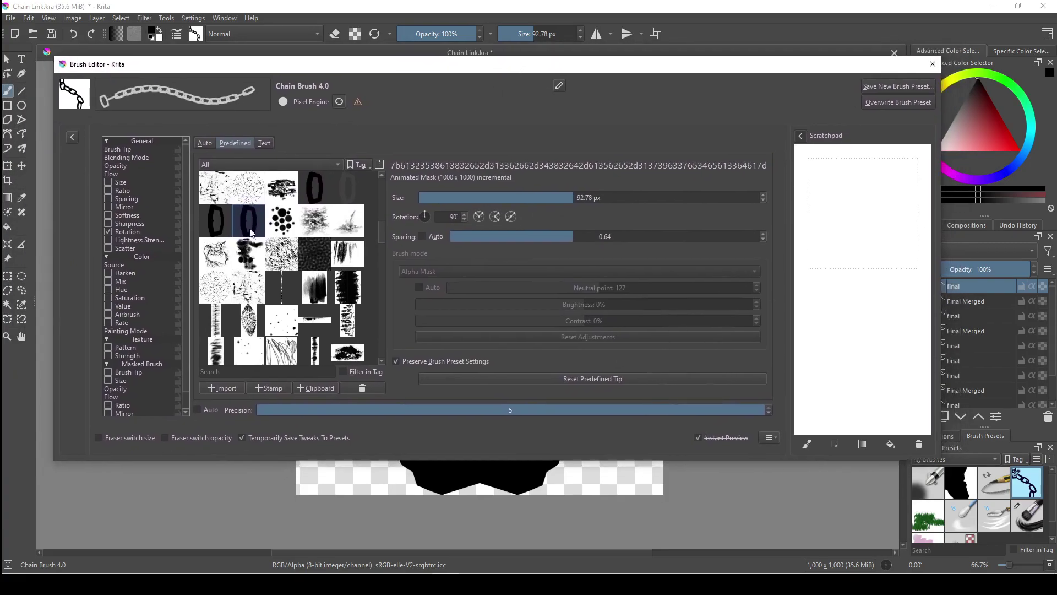
pyautogui.moveTo(250, 222)
pyautogui.click(270, 387)
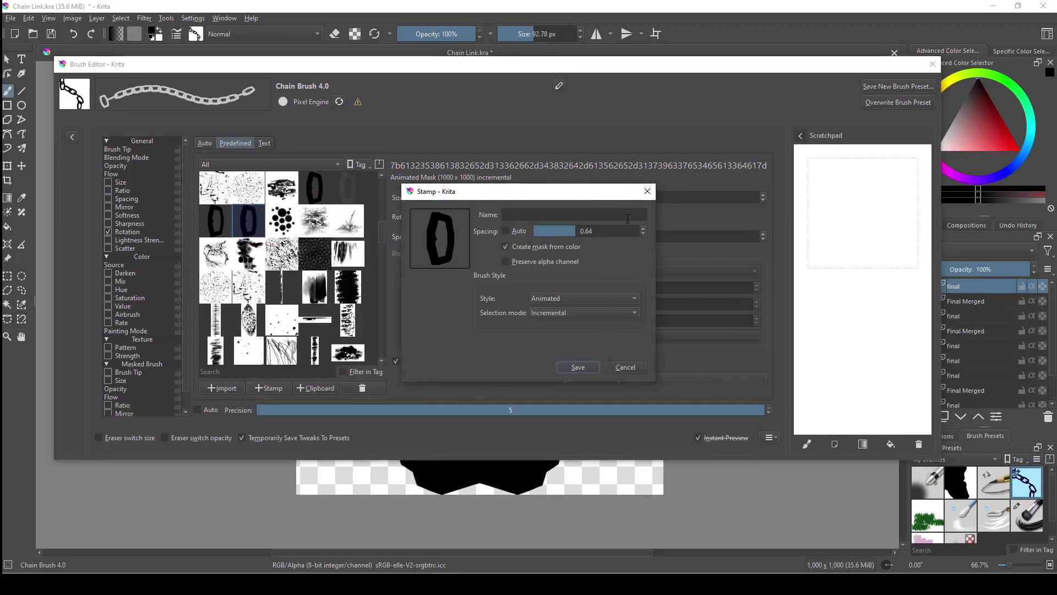
# Step: Cancel the Stamp dialog without adding another tip
pyautogui.press('Escape')
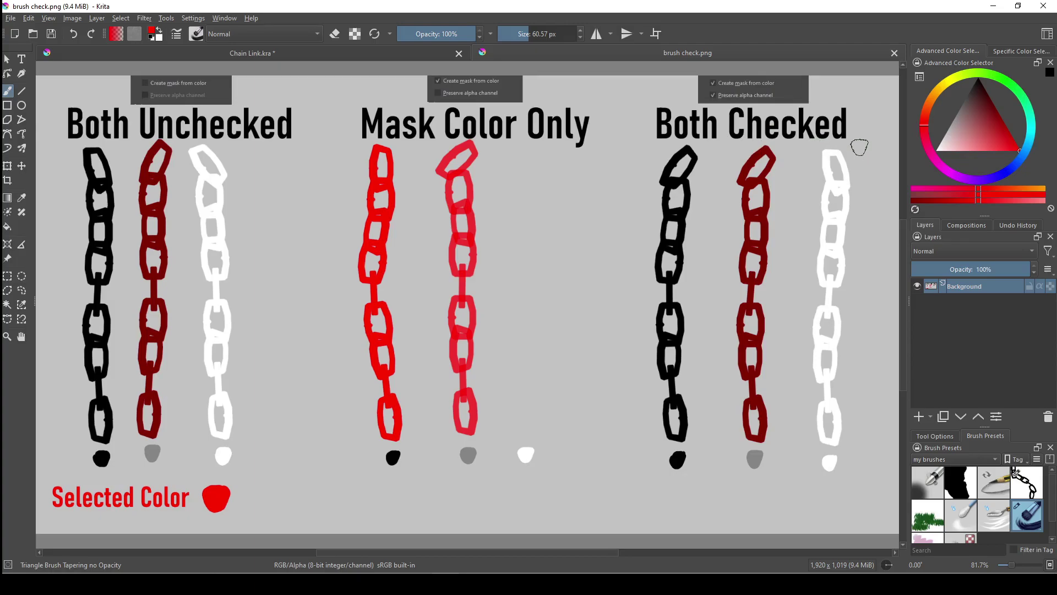
# Step: Open the brush settings, cancel the Stamp dialog, and view the pressure-linked Size settings
pyautogui.click(175, 36)
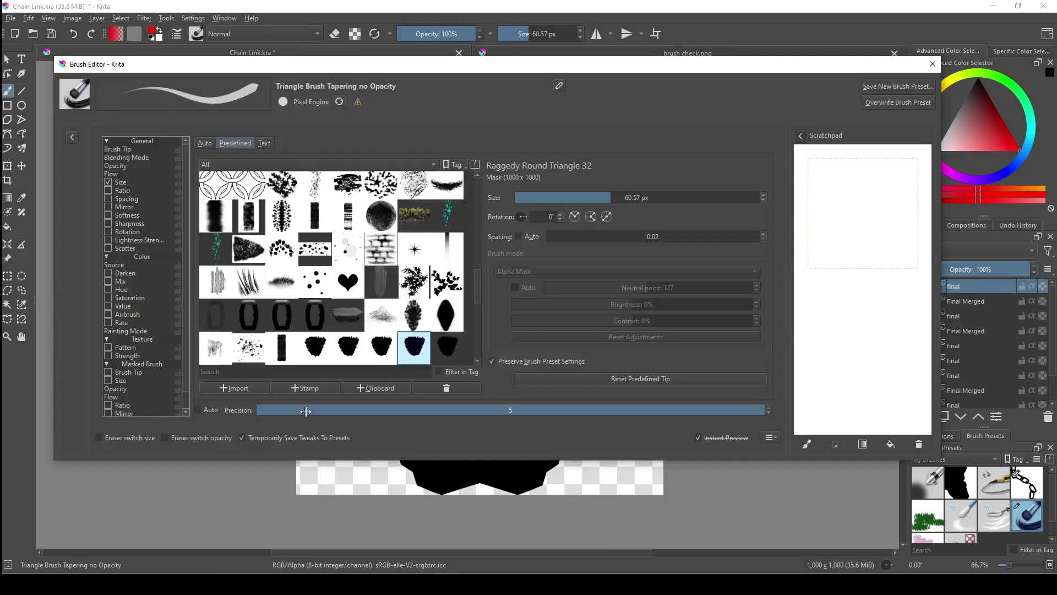
pyautogui.click(306, 388)
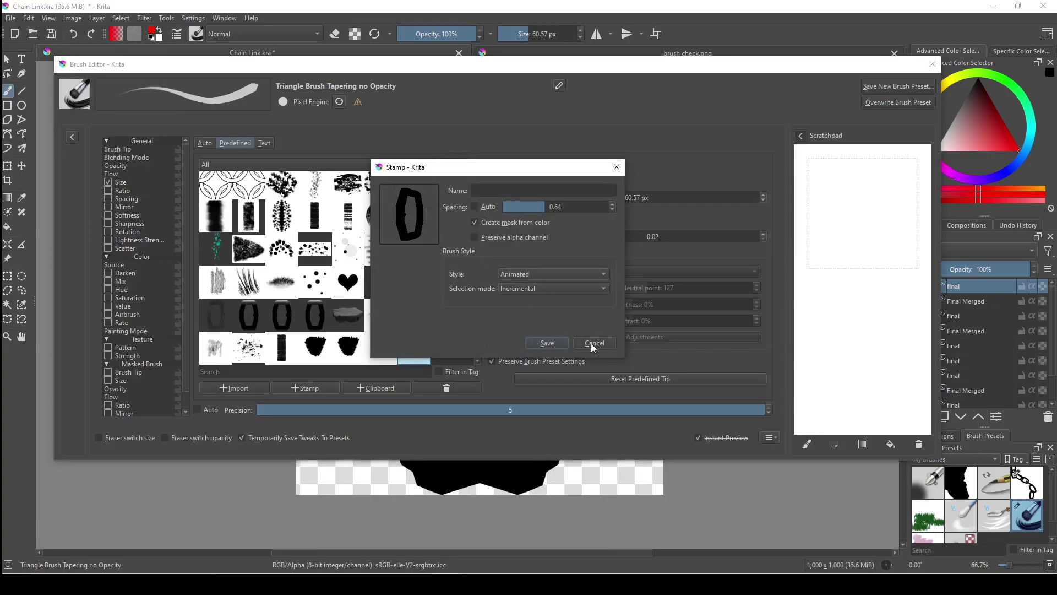
pyautogui.click(555, 343)
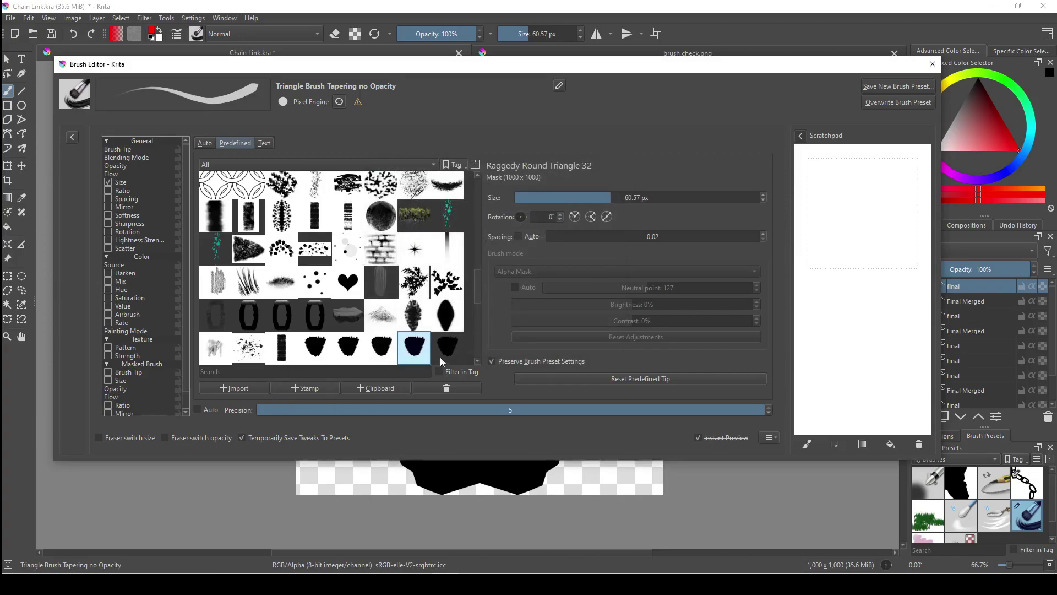
pyautogui.click(343, 375)
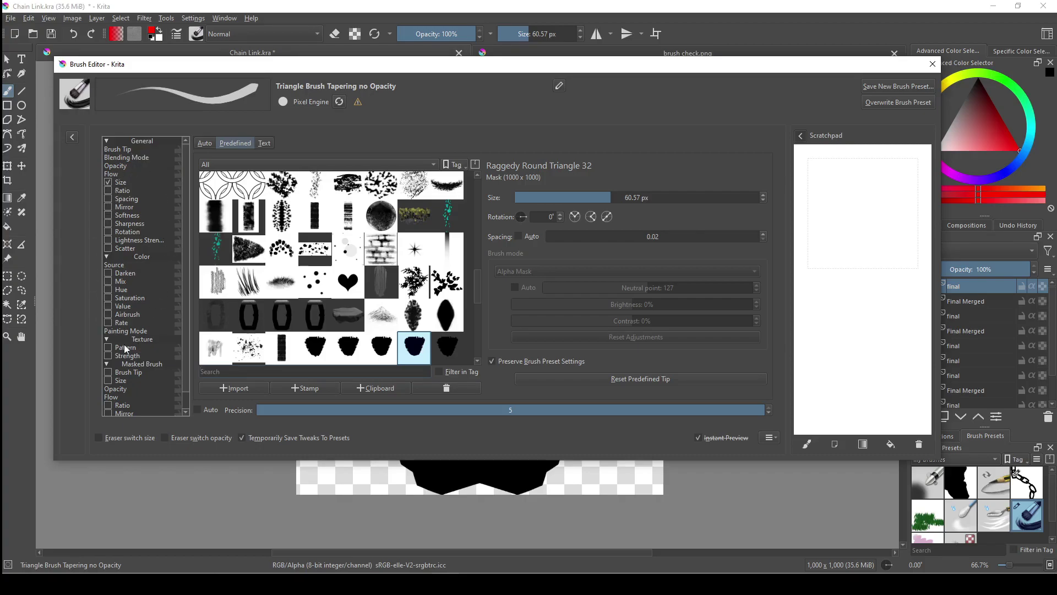
pyautogui.click(120, 182)
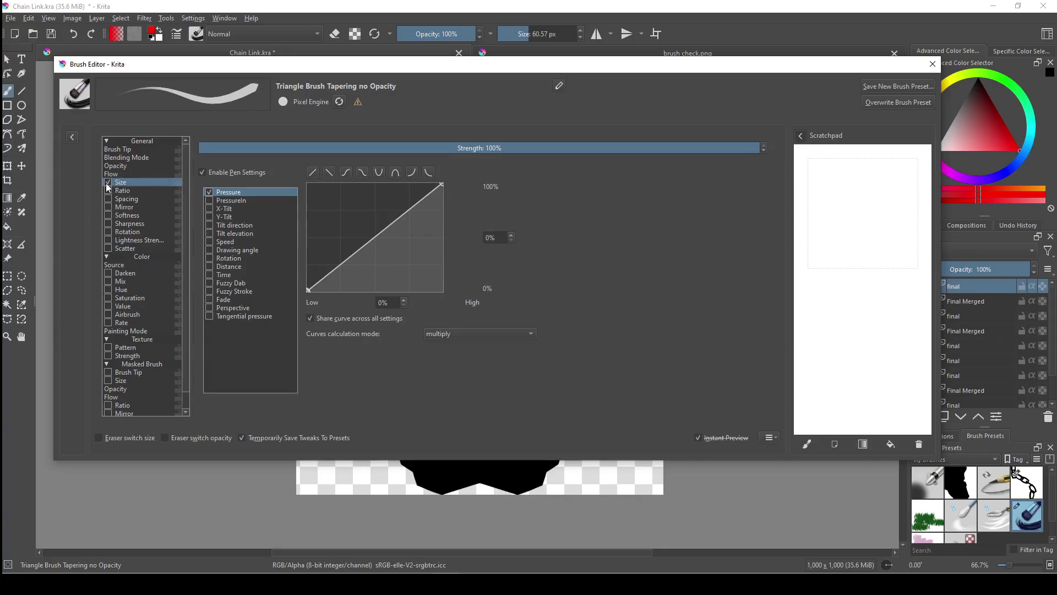
# Step: Switch back to Chain Brush 4.0 and review its Size, Opacity and drawing-angle Rotation settings
pyautogui.press('/')
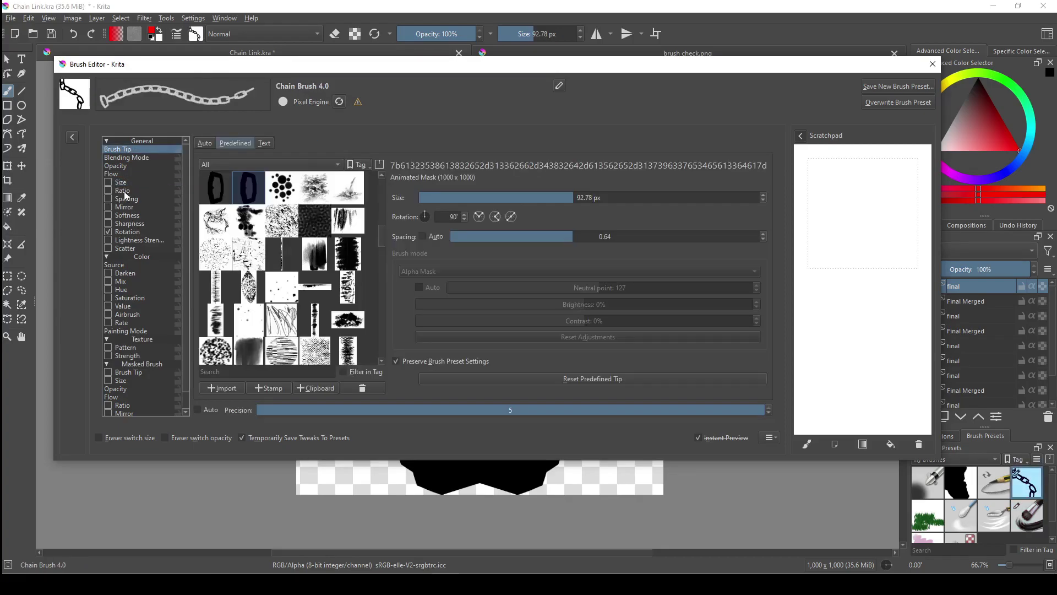
pyautogui.click(127, 183)
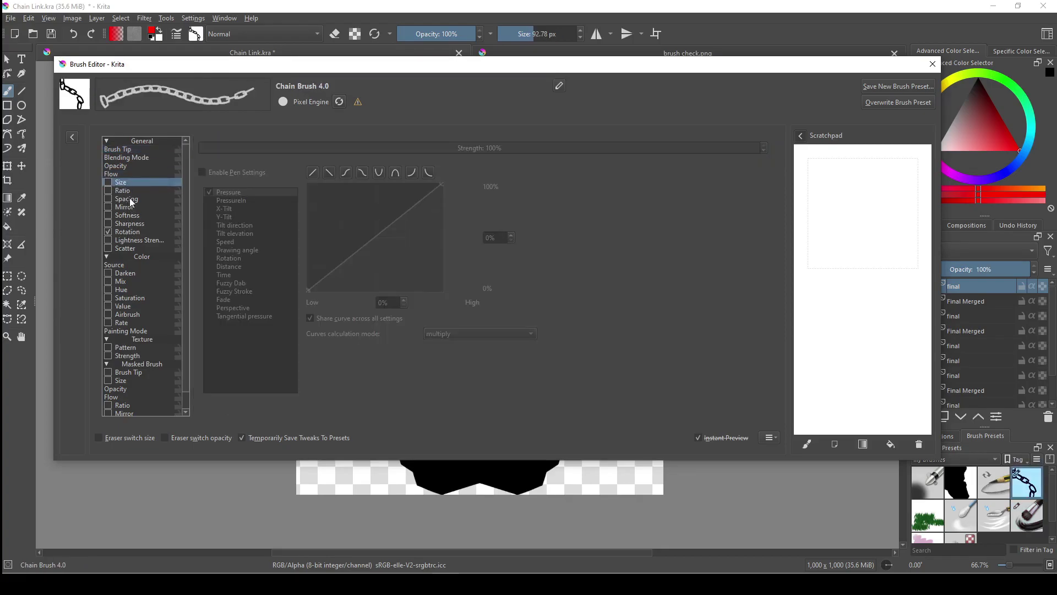
pyautogui.click(117, 166)
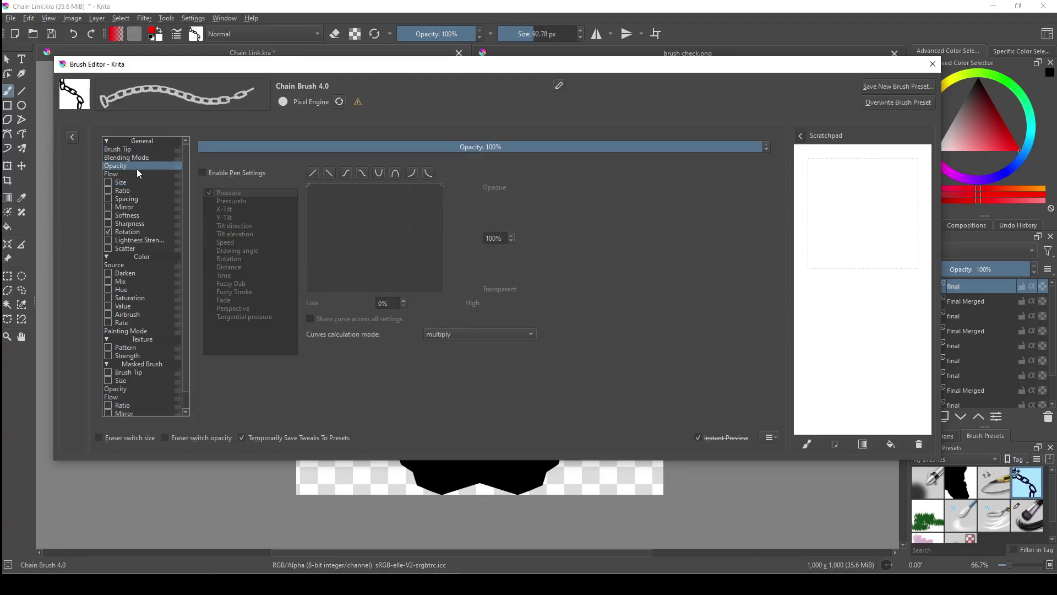
pyautogui.click(203, 171)
pyautogui.click(203, 170)
pyautogui.click(131, 232)
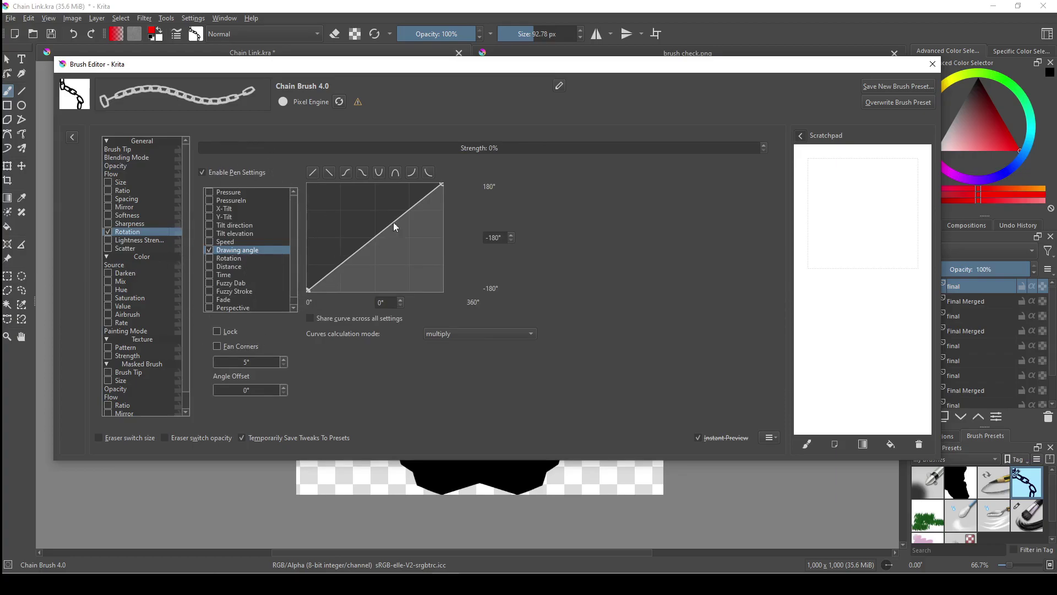
pyautogui.click(328, 172)
pyautogui.click(315, 172)
pyautogui.moveTo(312, 296)
pyautogui.mouseDown()
pyautogui.moveTo(319, 267)
pyautogui.moveTo(292, 309)
pyautogui.mouseUp()
pyautogui.moveTo(308, 290)
pyautogui.mouseDown()
pyautogui.moveTo(316, 276)
pyautogui.moveTo(285, 315)
pyautogui.mouseUp()
pyautogui.moveTo(830, 252); pyautogui.dragTo(834, 372)
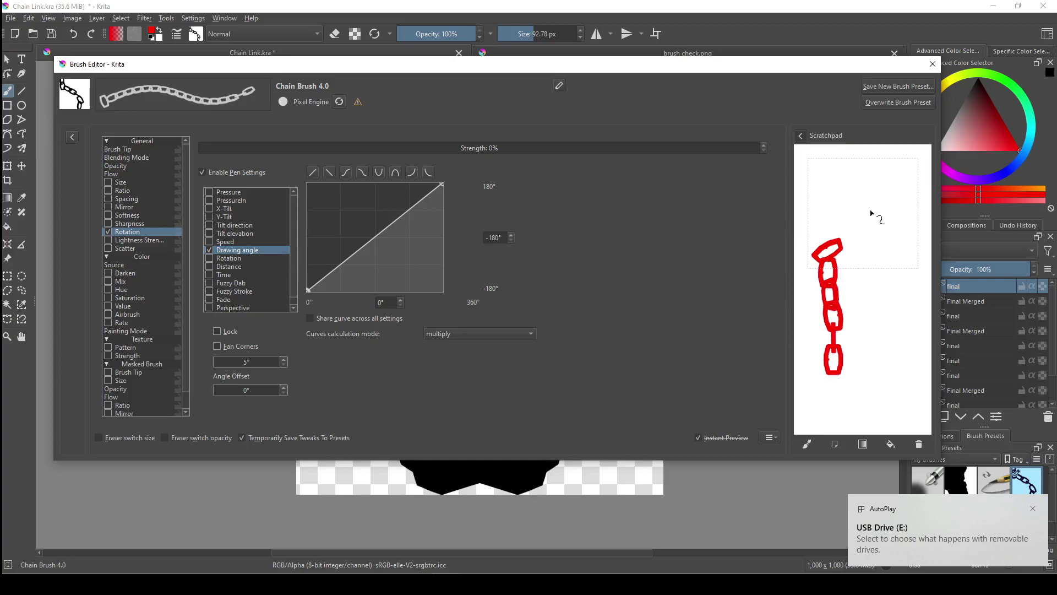
pyautogui.moveTo(823, 210); pyautogui.dragTo(919, 203)
pyautogui.moveTo(882, 269); pyautogui.dragTo(878, 337)
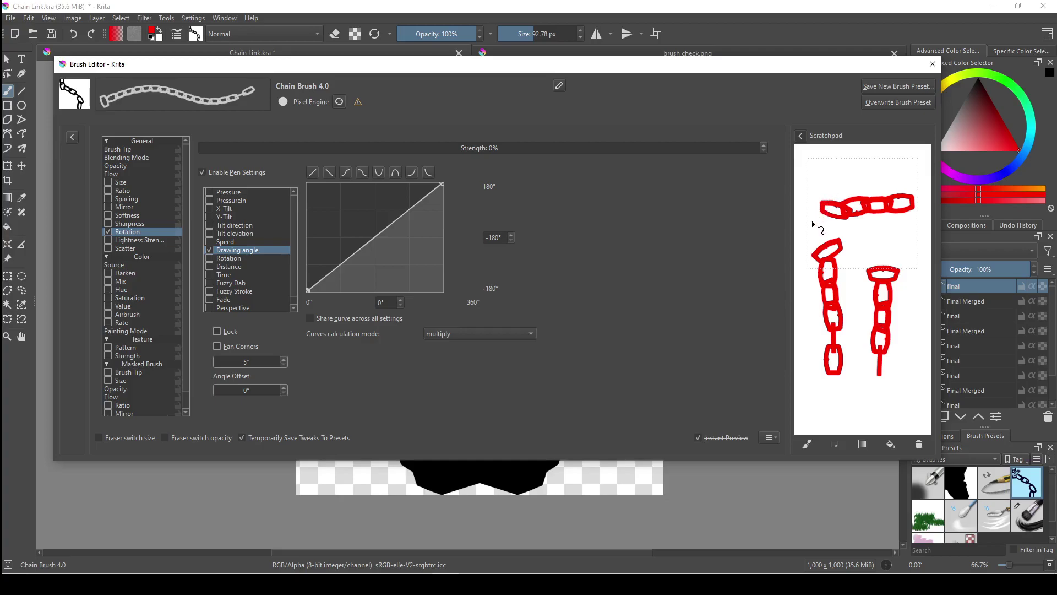
pyautogui.moveTo(808, 226); pyautogui.dragTo(809, 405)
pyautogui.moveTo(864, 270); pyautogui.dragTo(854, 383)
pyautogui.click(918, 444)
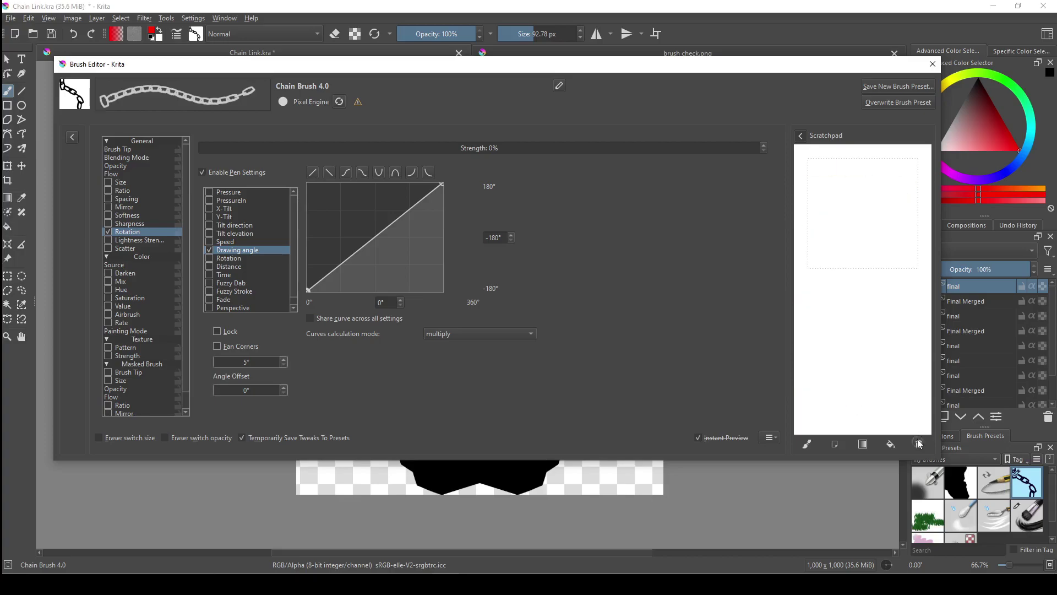
# Step: Set the Chain Brush 4.0 tip rotation to 270° and test it on the scratchpad
pyautogui.click(137, 150)
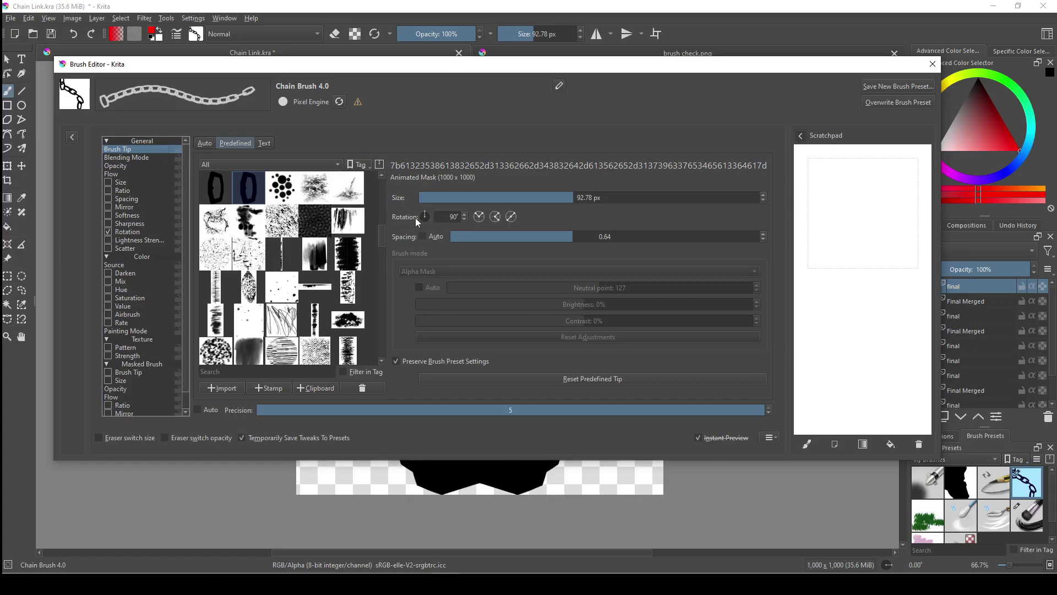
pyautogui.click(450, 216)
pyautogui.click(813, 257)
pyautogui.click(478, 216)
pyautogui.moveTo(843, 170)
pyautogui.mouseDown()
pyautogui.moveTo(865, 275)
pyautogui.moveTo(866, 383)
pyautogui.moveTo(900, 328)
pyautogui.moveTo(901, 250)
pyautogui.moveTo(885, 203)
pyautogui.moveTo(824, 306)
pyautogui.moveTo(801, 311)
pyautogui.mouseUp()
# Step: Return the tip rotation to 90°, paint a test chain, and clear the scratchpad
pyautogui.click(510, 218)
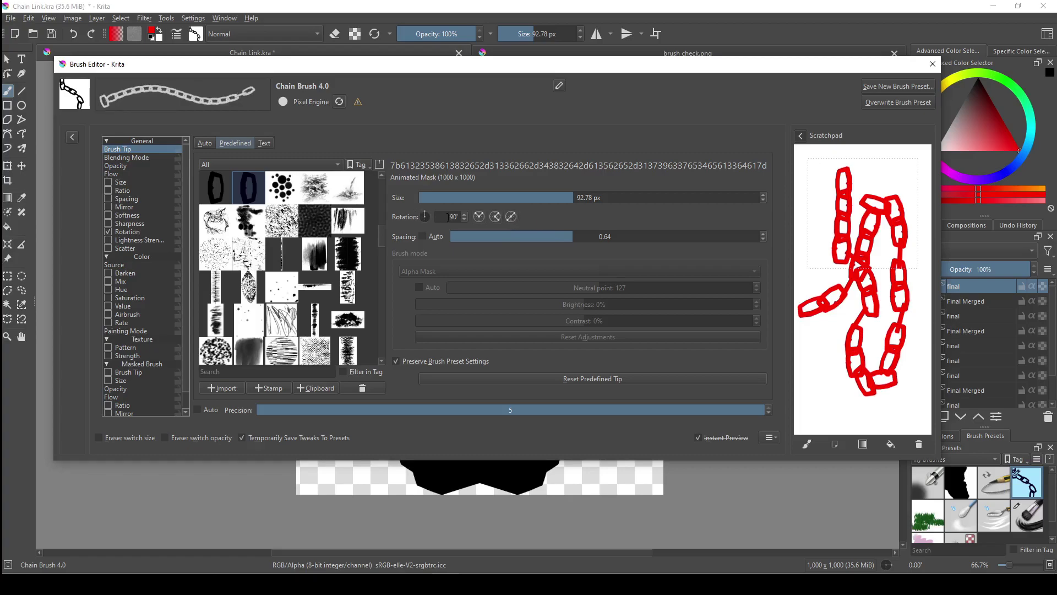
pyautogui.moveTo(812, 187); pyautogui.dragTo(807, 311)
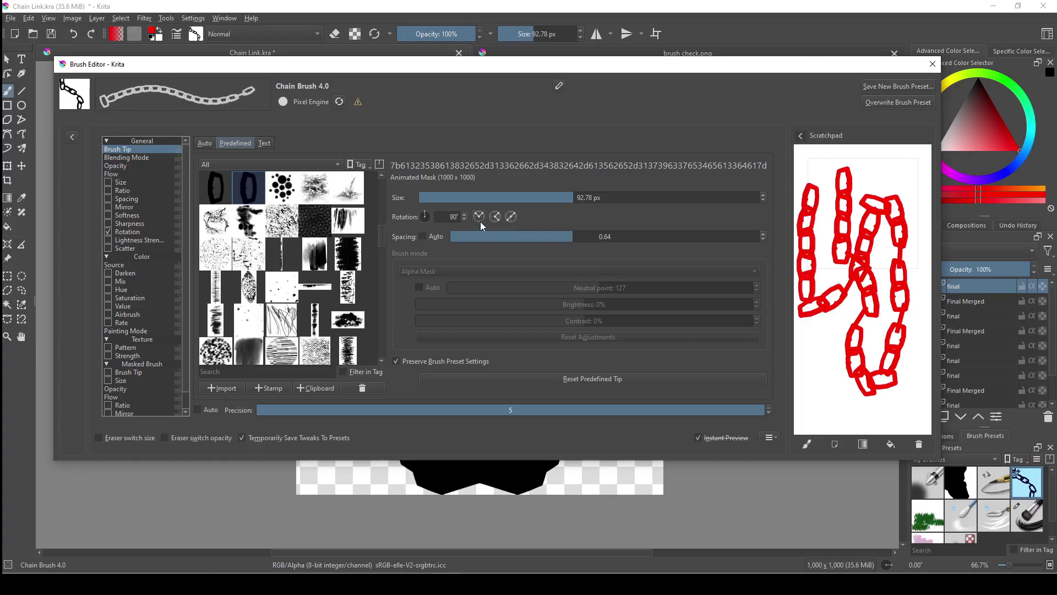
pyautogui.click(918, 445)
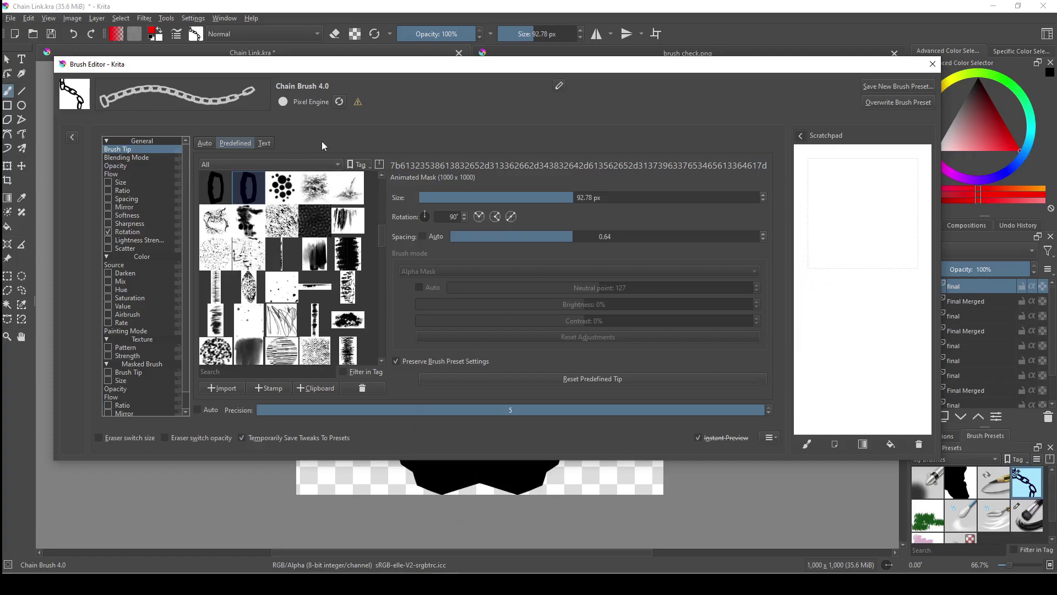
# Step: Cancel the new preset save, reload Chain Brush 4.0's black colour-mask tip, and close the editor
pyautogui.click(902, 84)
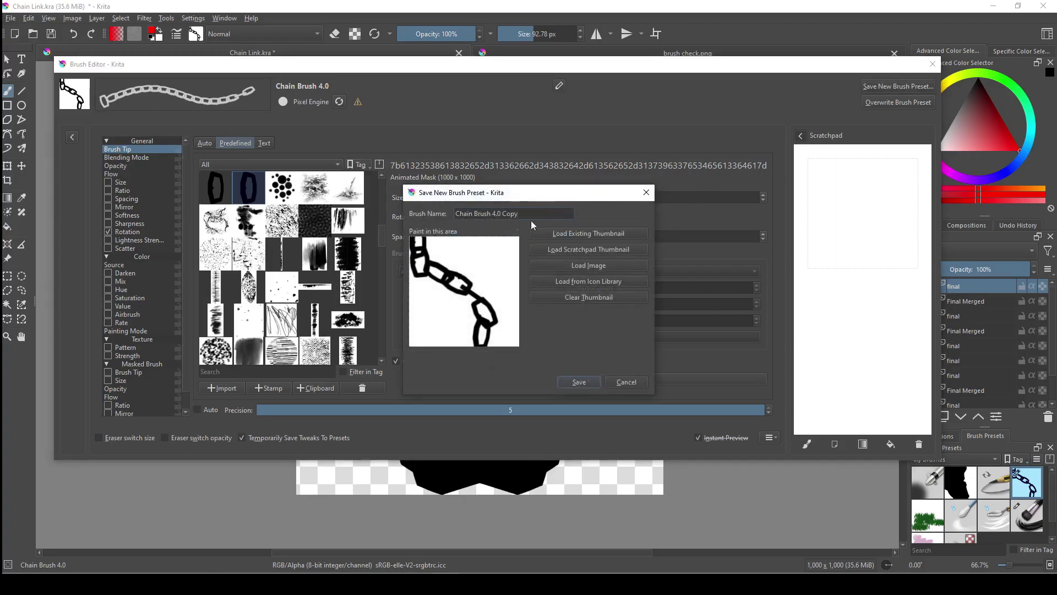
pyautogui.click(646, 193)
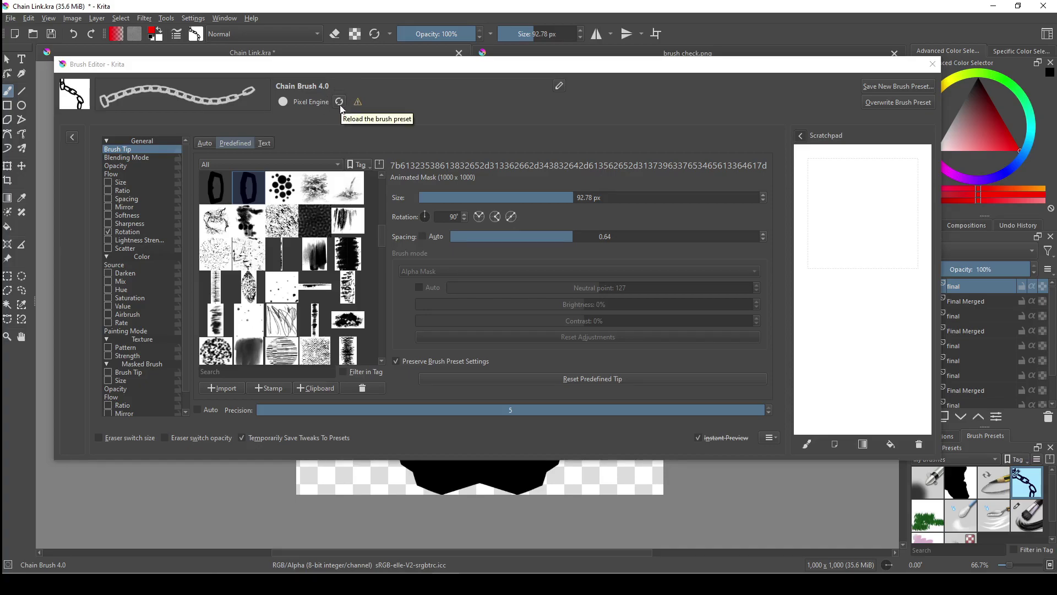
pyautogui.moveTo(1024, 488)
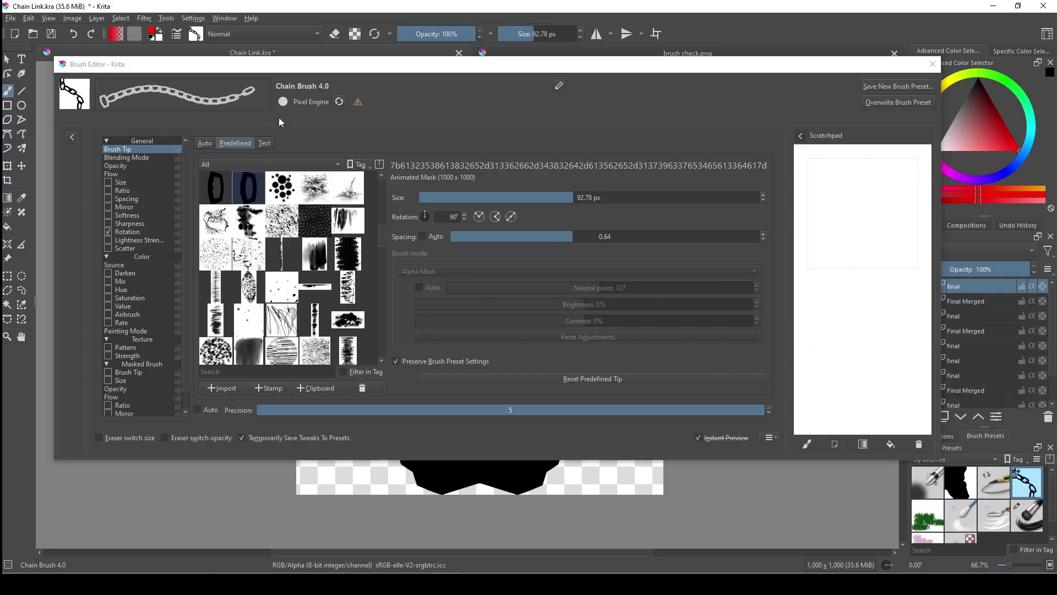
pyautogui.click(340, 103)
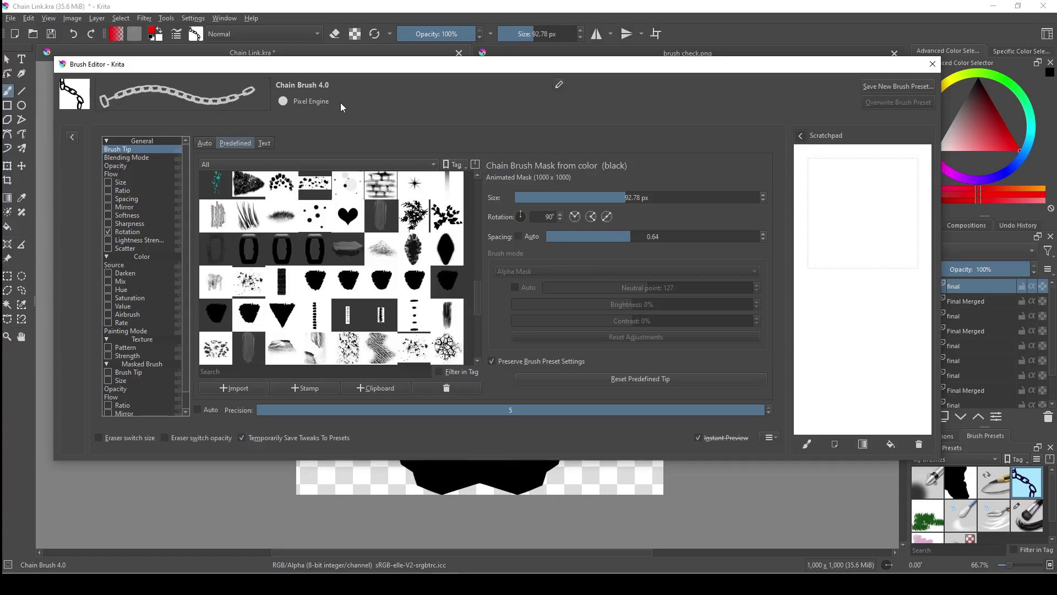
pyautogui.click(930, 64)
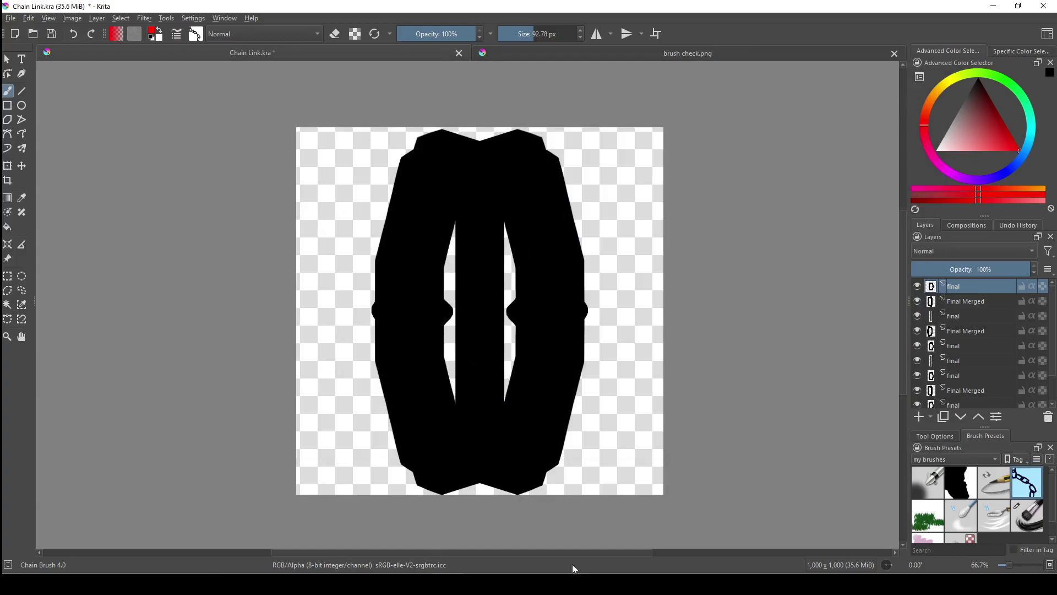
# Step: Save Chain Link.kra and close the brush check.png image
pyautogui.hotkey('ctrl', 's')
pyautogui.moveTo(511, 289); pyautogui.dragTo(484, 283)
pyautogui.moveTo(436, 259); pyautogui.dragTo(453, 273)
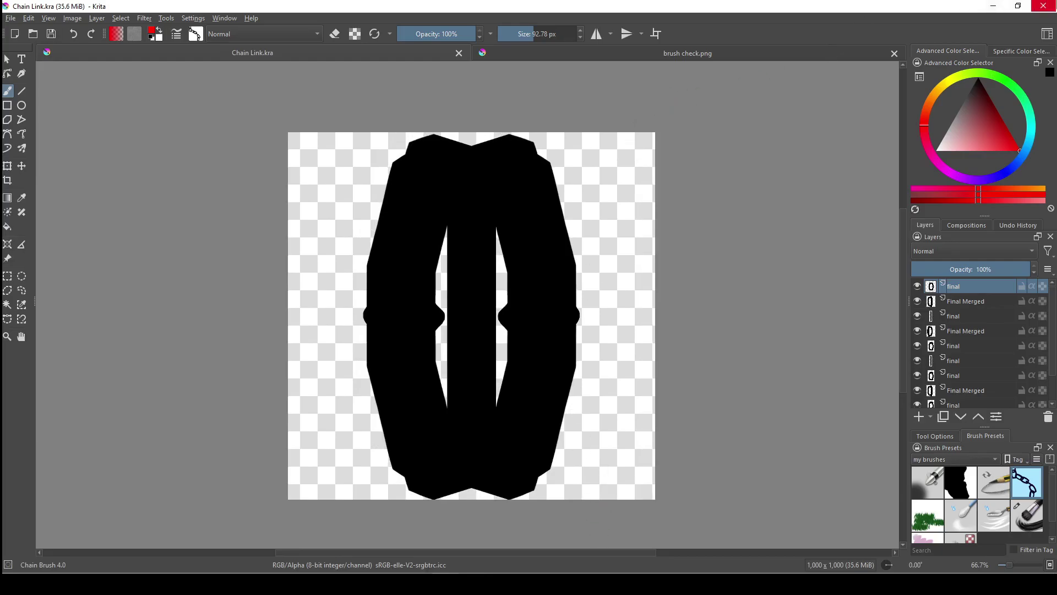
pyautogui.click(894, 54)
# Step: Start a Save As of Chain Link as a Krita document (*.kra)
pyautogui.click(15, 20)
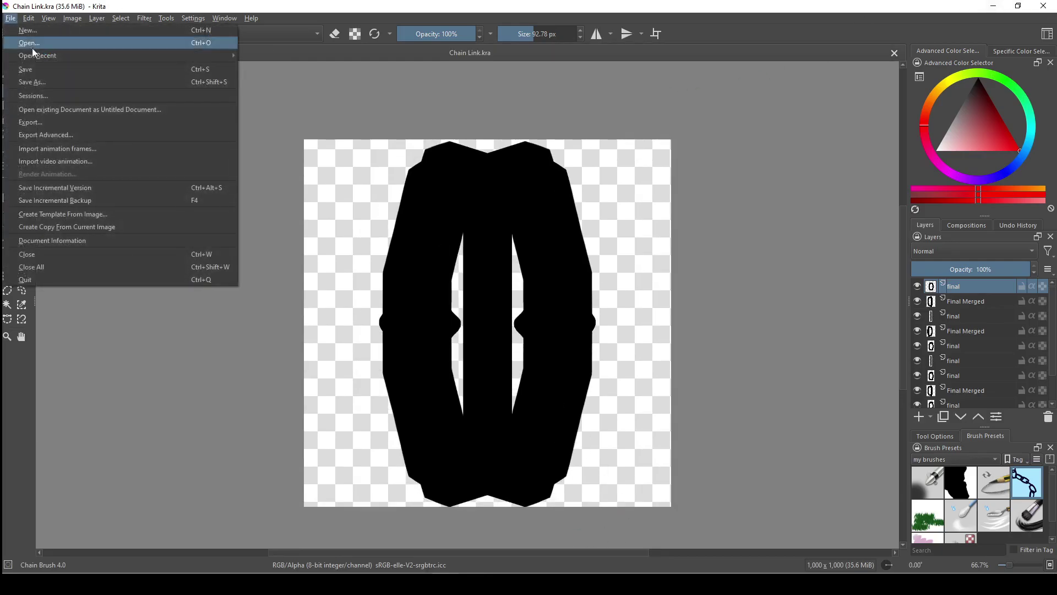
pyautogui.click(56, 83)
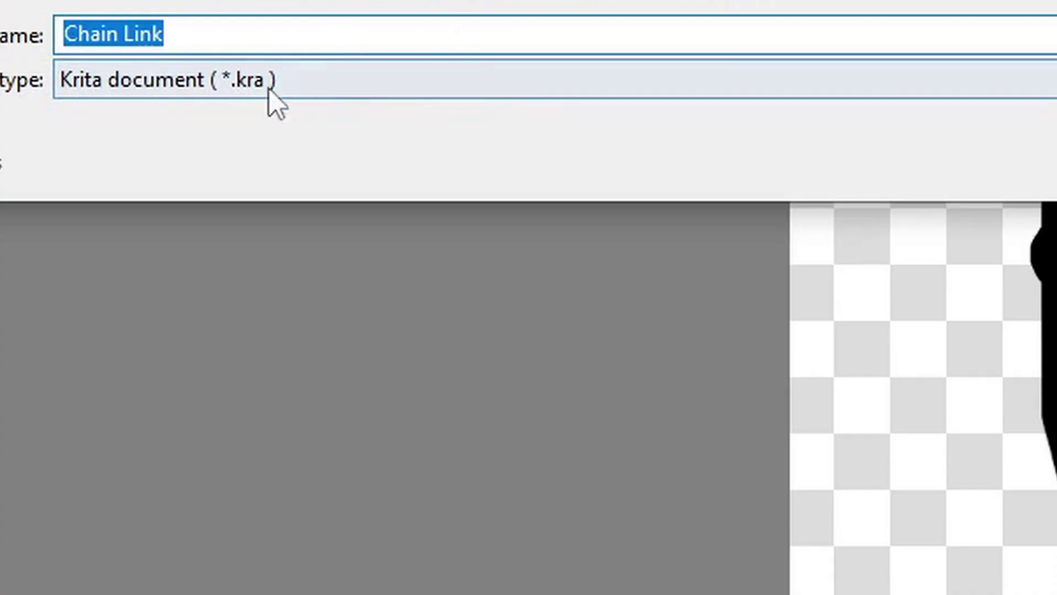
pyautogui.click(219, 94)
pyautogui.click(231, 114)
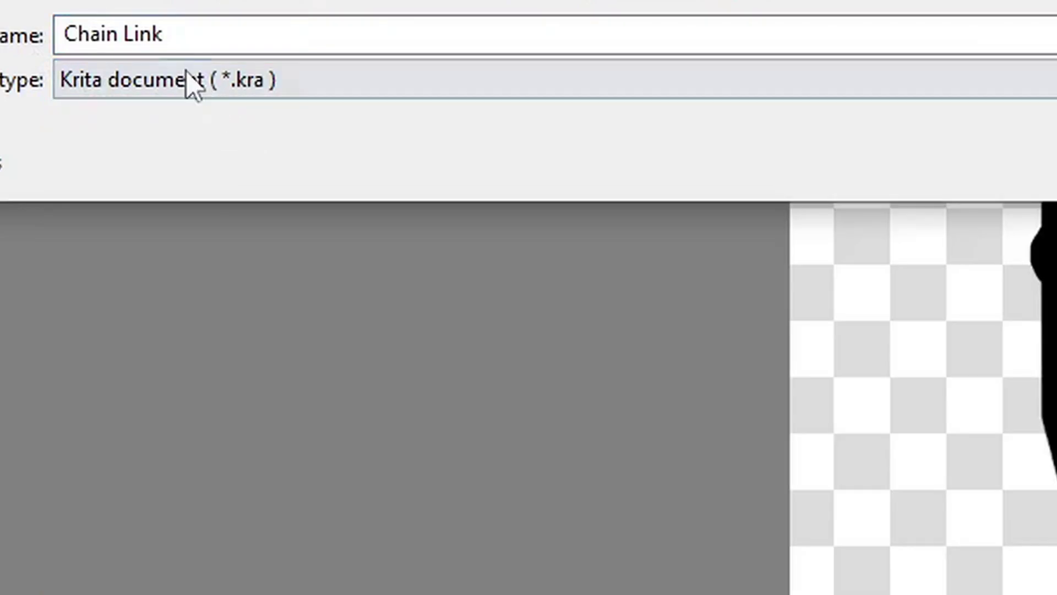